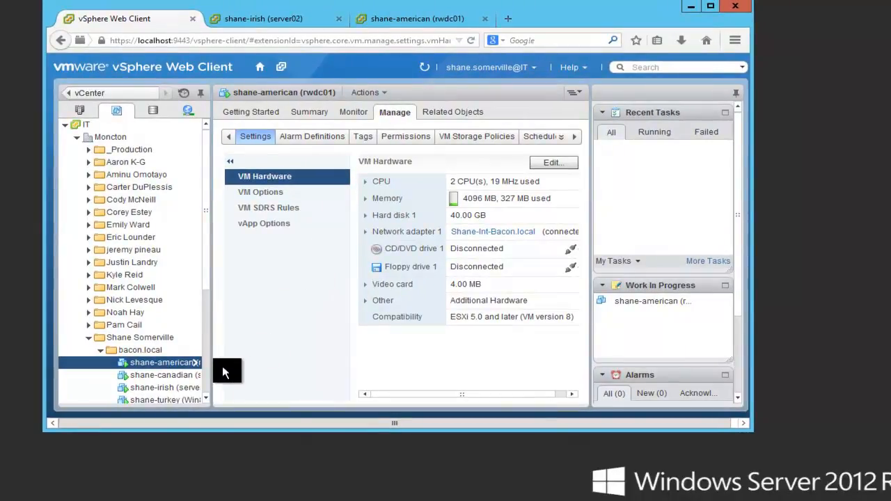
Edit the rwdc01 virtual machine's hardware settings and add a new hard disk device
{"action": "scroll", "coordinate": [207, 388], "scroll_direction": "down", "scroll_amount": 3}
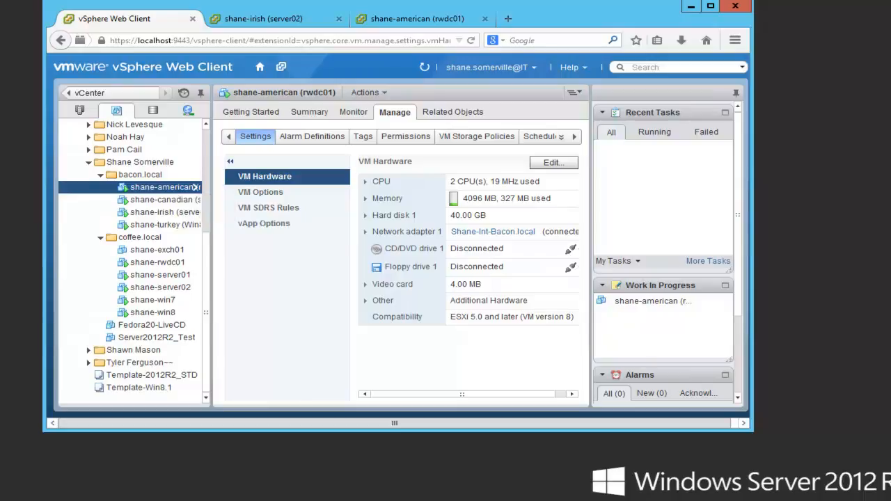
{"action": "left_click_drag", "start_coordinate": [213, 203], "coordinate": [229, 202]}
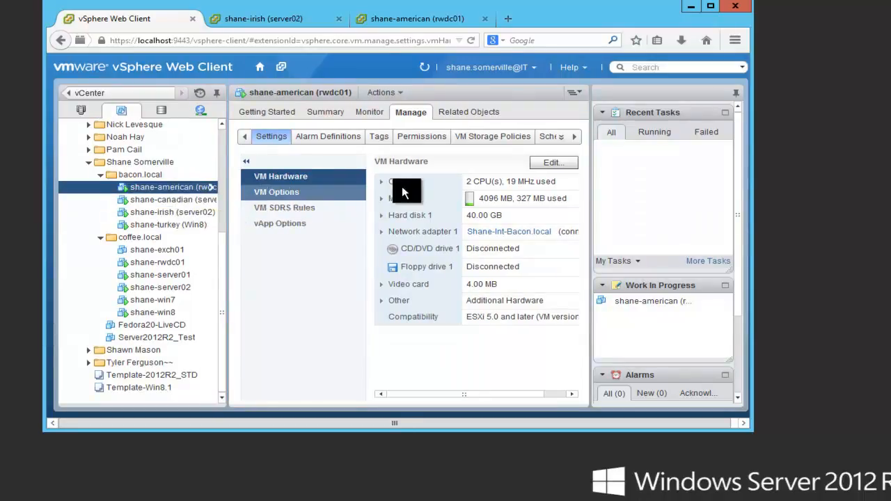
{"action": "left_click", "coordinate": [554, 162]}
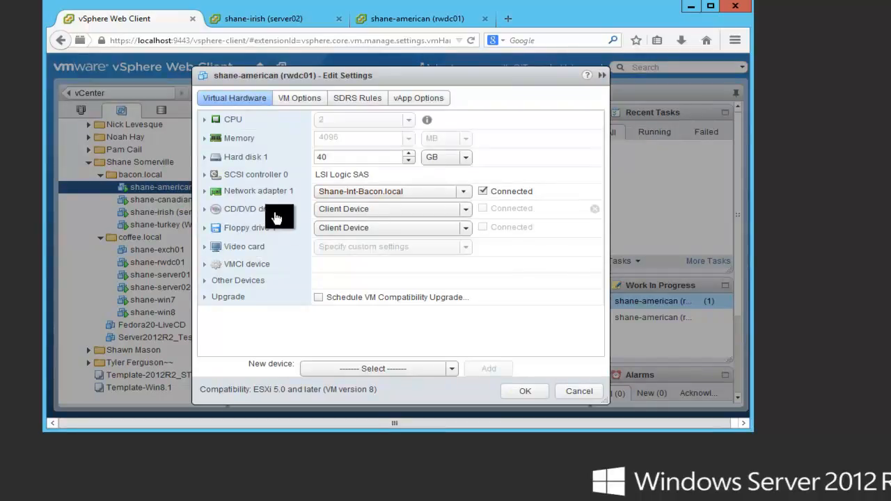
{"action": "left_click", "coordinate": [434, 375]}
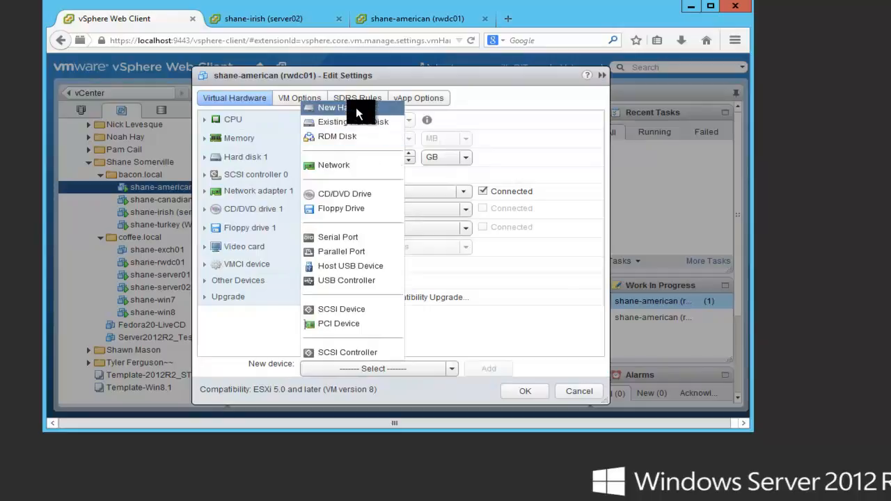
{"action": "left_click", "coordinate": [386, 108]}
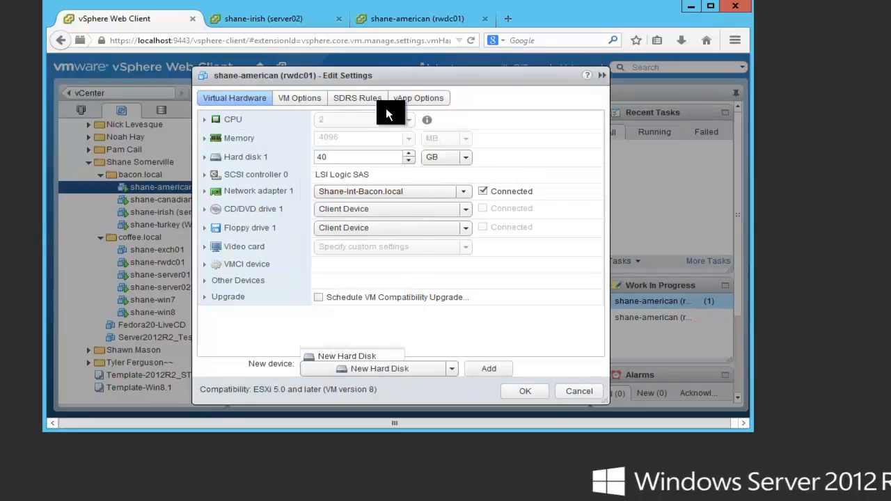
{"action": "left_click", "coordinate": [488, 369]}
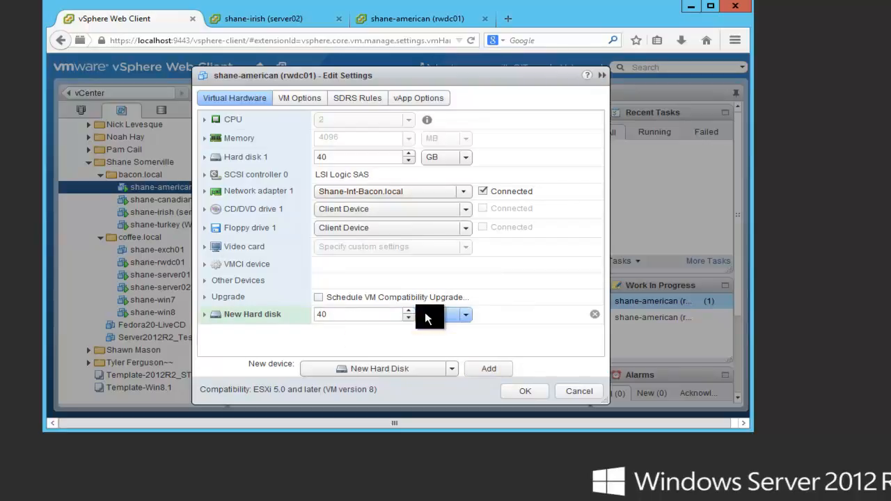
Set the new 40 GB hard disk's provisioning to Thin provision and apply the virtual machine settings
{"action": "left_click", "coordinate": [207, 317]}
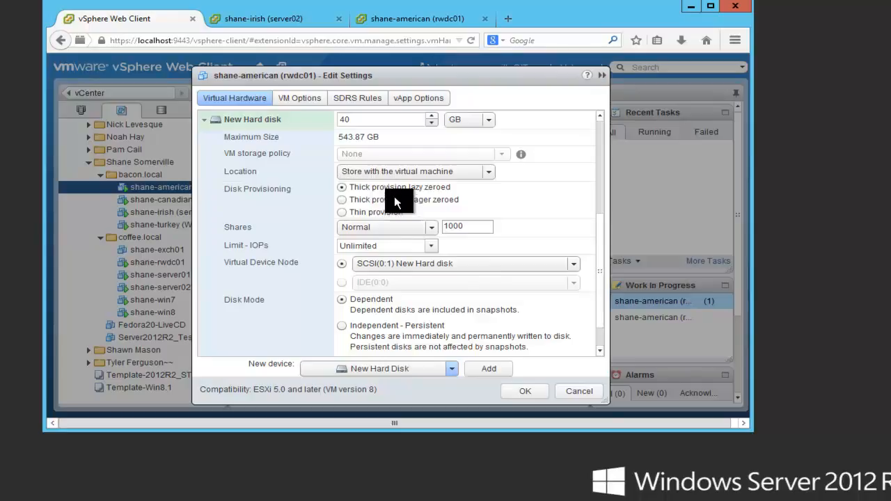
{"action": "left_click", "coordinate": [346, 210]}
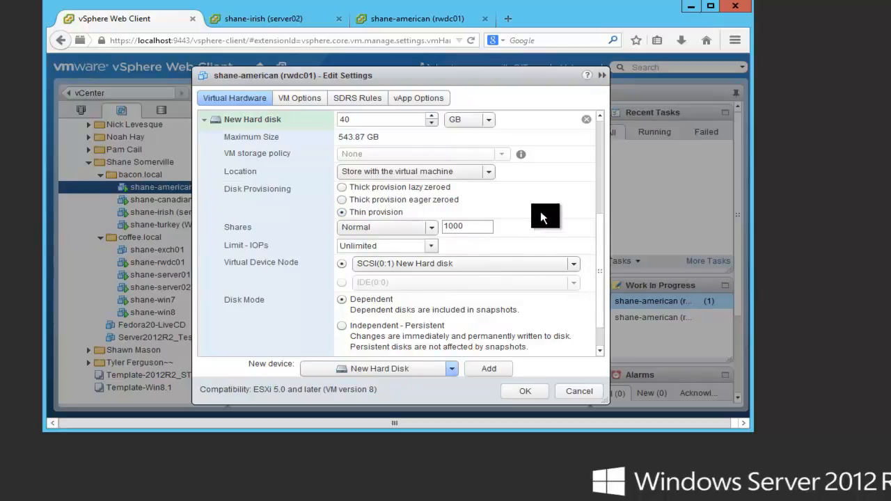
{"action": "left_click_drag", "start_coordinate": [597, 217], "coordinate": [597, 182]}
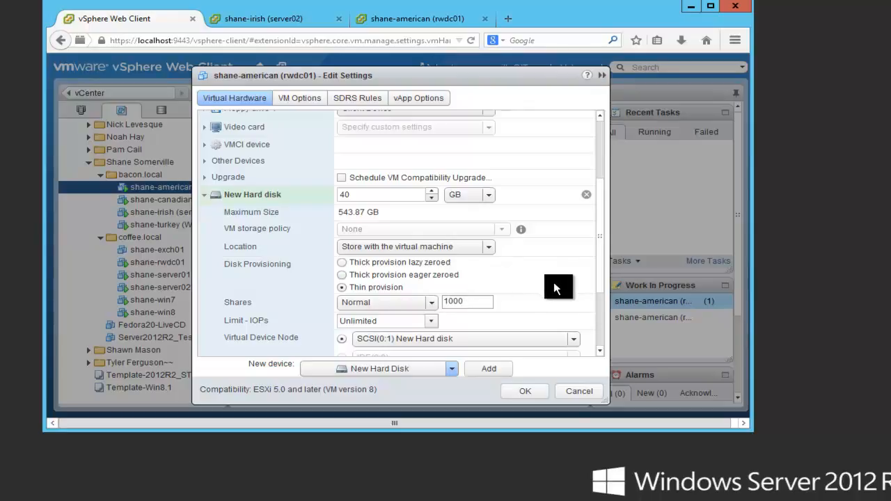
{"action": "scroll", "coordinate": [602, 295], "scroll_direction": "down", "scroll_amount": 1}
{"action": "scroll", "coordinate": [597, 307], "scroll_direction": "down", "scroll_amount": 5}
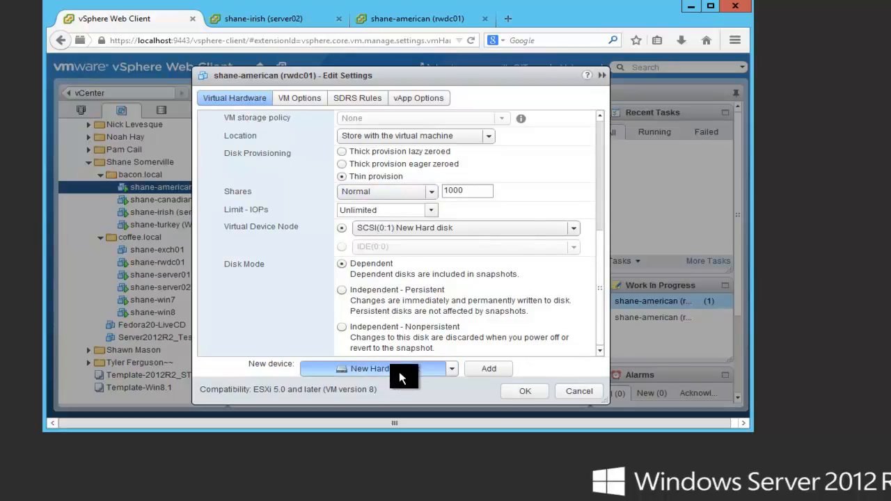
{"action": "left_click", "coordinate": [513, 388]}
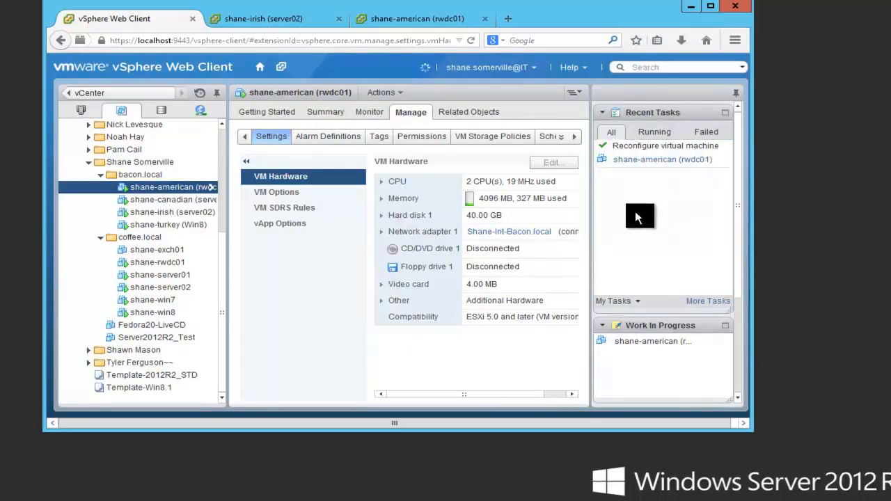
Switch to the rwdc01 server's console and unlock the BACON\Administrator session with the account password
{"action": "left_click", "coordinate": [714, 9]}
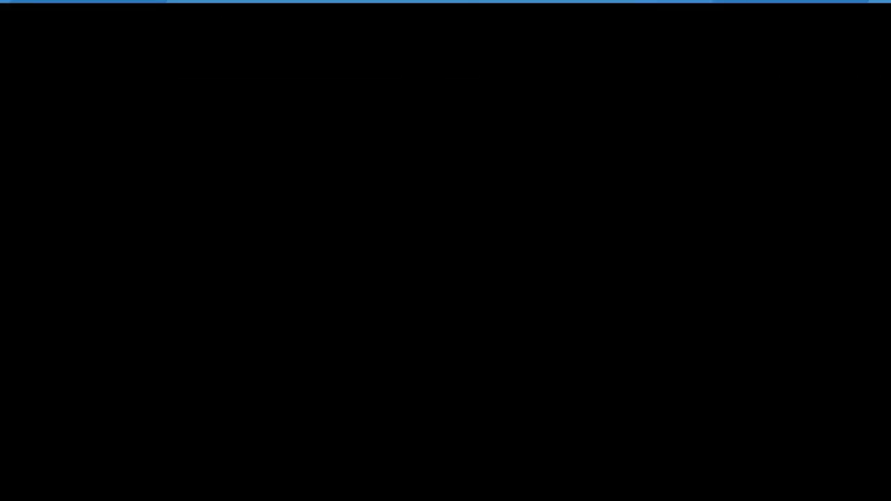
{"action": "key", "text": "ctrl+alt+Delete"}
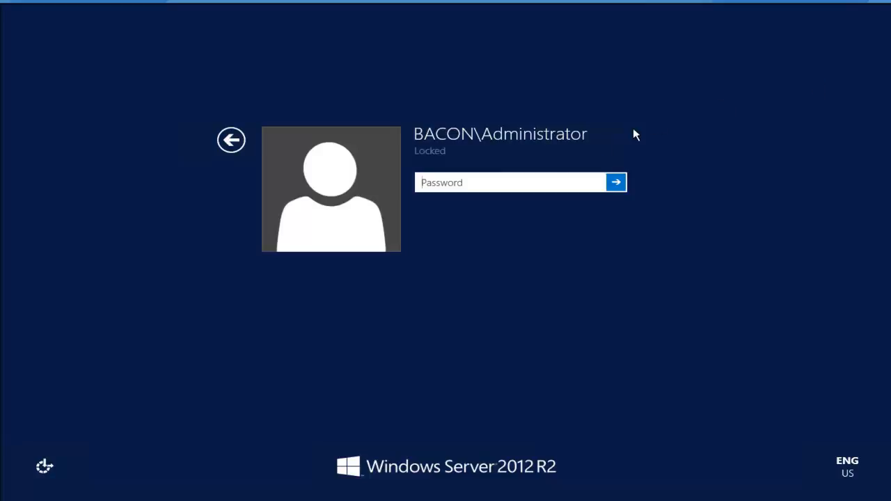
{"action": "type", "text": "*******"}
{"action": "key", "text": "Return"}
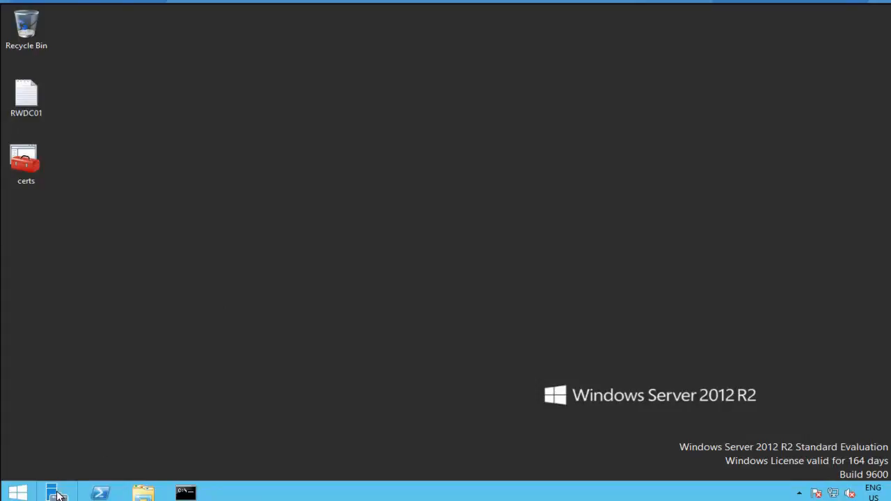
Open Computer Management on the server and show Disk Management
{"action": "right_click", "coordinate": [17, 491]}
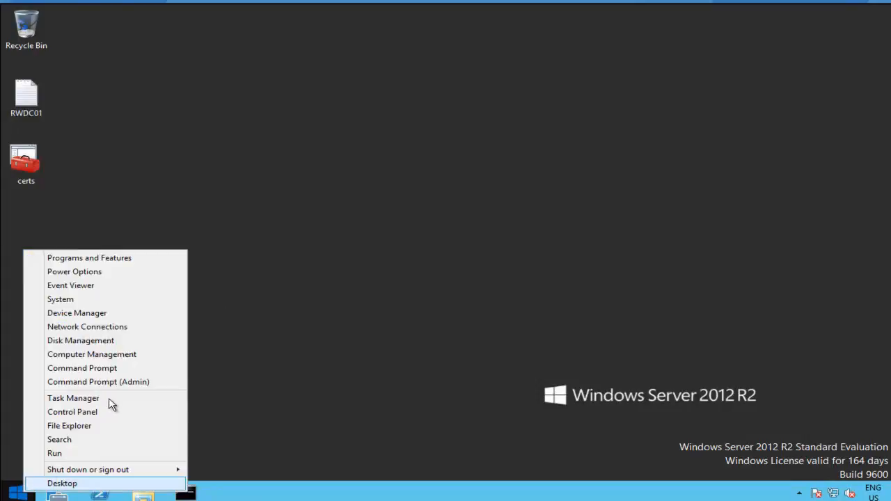
{"action": "left_click", "coordinate": [138, 356]}
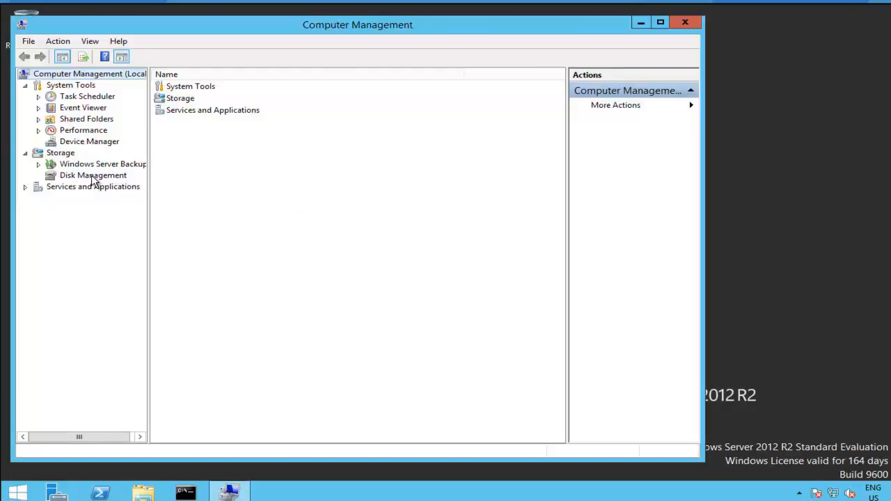
{"action": "left_click", "coordinate": [93, 178]}
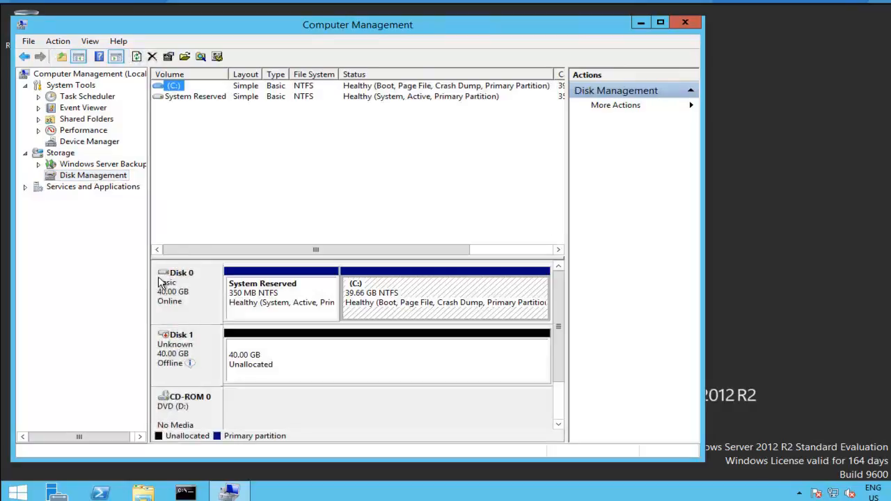
Bring Disk 1 online and initialize it with the MBR (Master Boot Record) partition style
{"action": "right_click", "coordinate": [197, 347]}
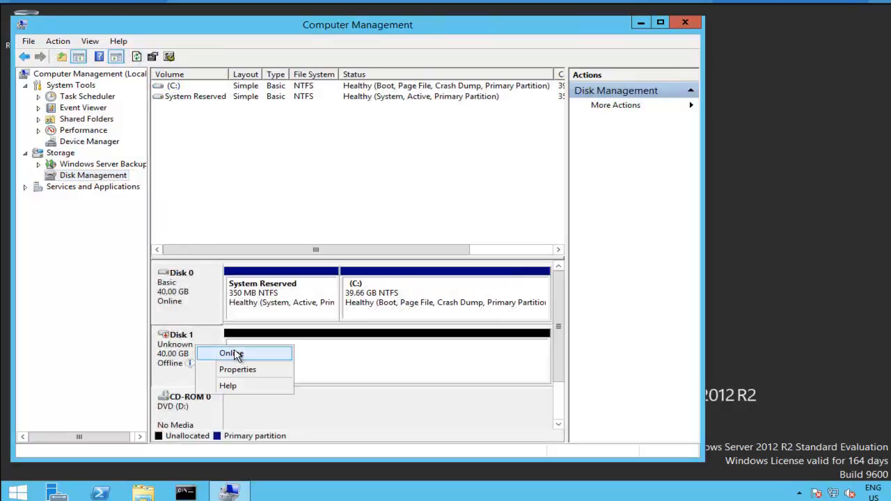
{"action": "left_click", "coordinate": [233, 354]}
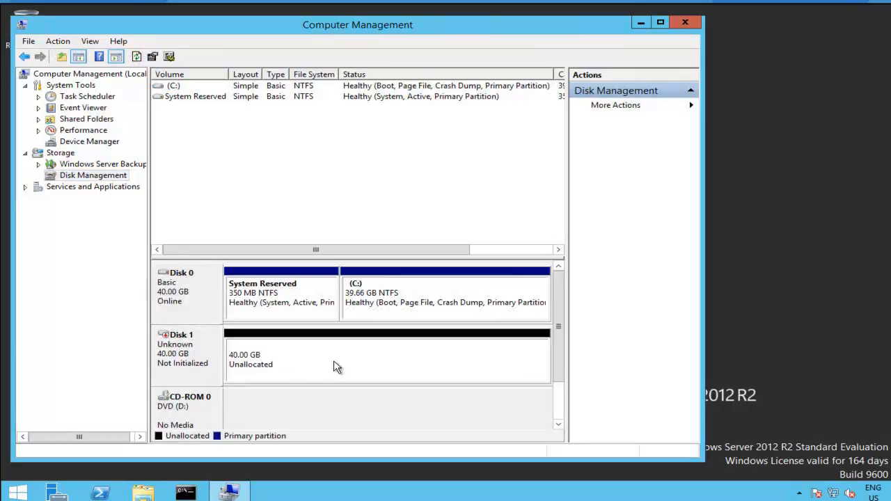
{"action": "right_click", "coordinate": [203, 355]}
{"action": "left_click", "coordinate": [270, 358]}
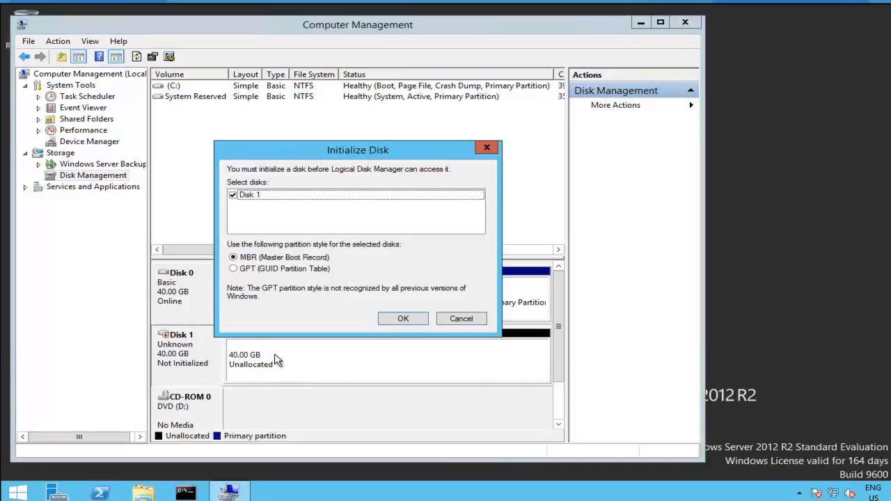
{"action": "left_click", "coordinate": [398, 319]}
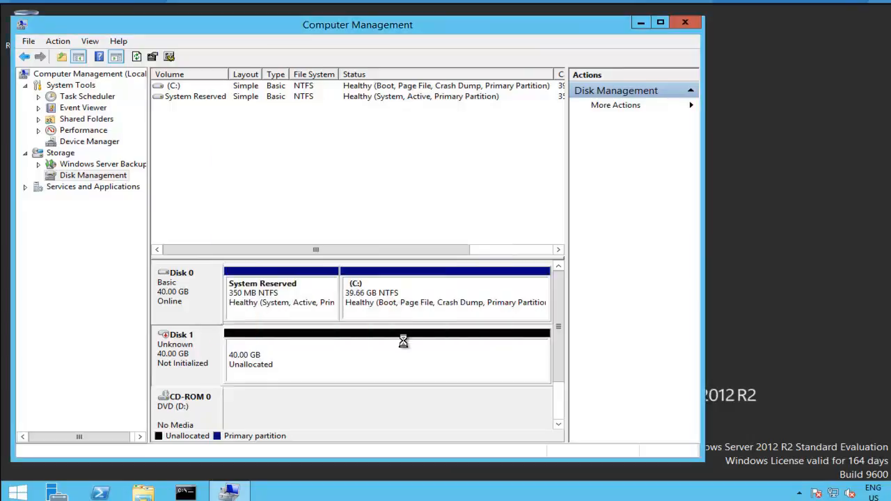
Create a full-size simple NTFS volume on Disk 1 with drive letter E and label backups, then close Computer Management and decline the extra format prompt
{"action": "right_click", "coordinate": [373, 360]}
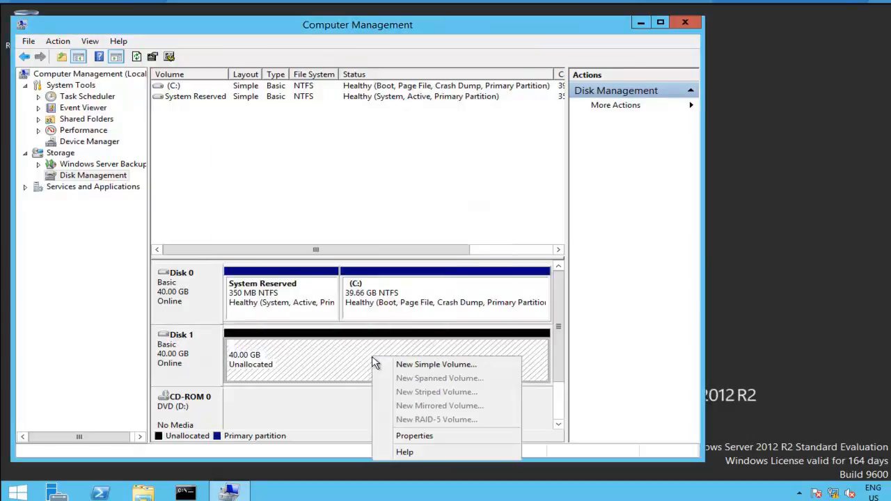
{"action": "left_click", "coordinate": [425, 371]}
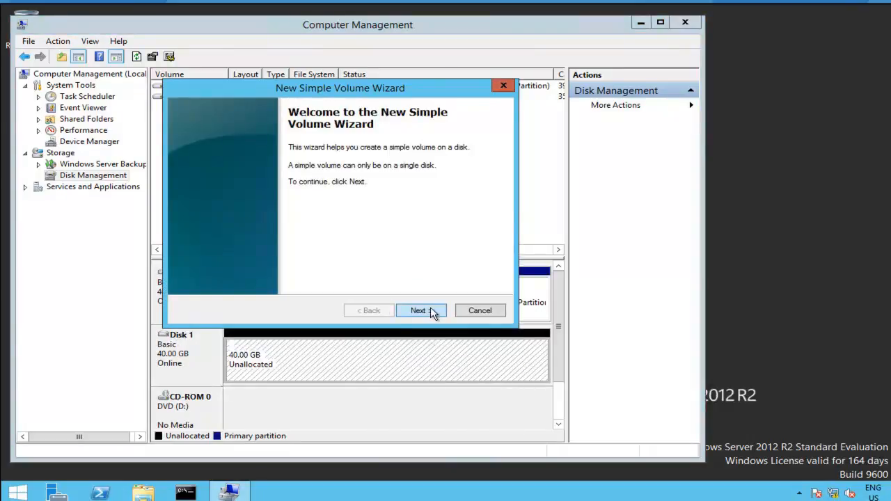
{"action": "left_click", "coordinate": [419, 311]}
{"action": "left_click", "coordinate": [419, 311]}
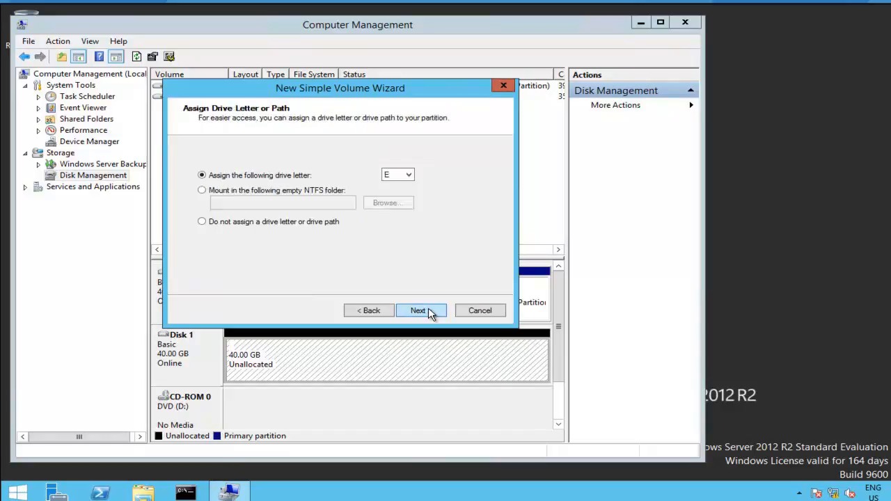
{"action": "left_click", "coordinate": [422, 310]}
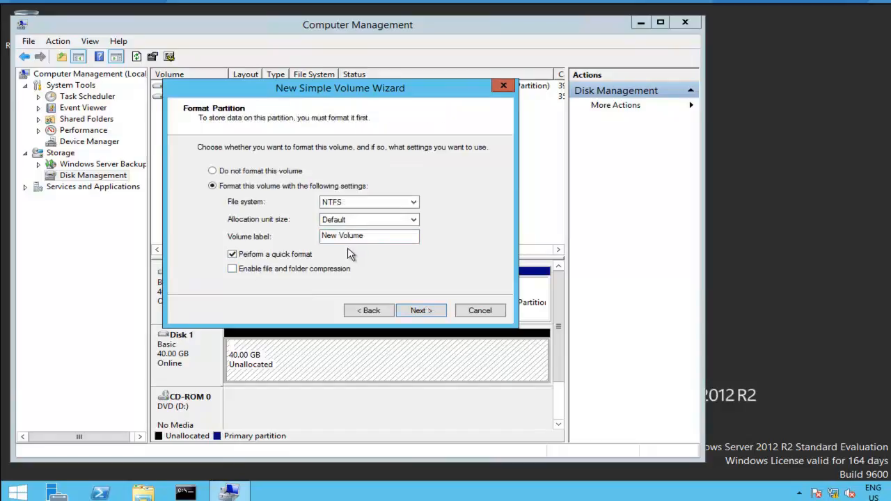
{"action": "key", "text": "Tab"}
{"action": "type", "text": "backup"}
{"action": "key", "text": "Return"}
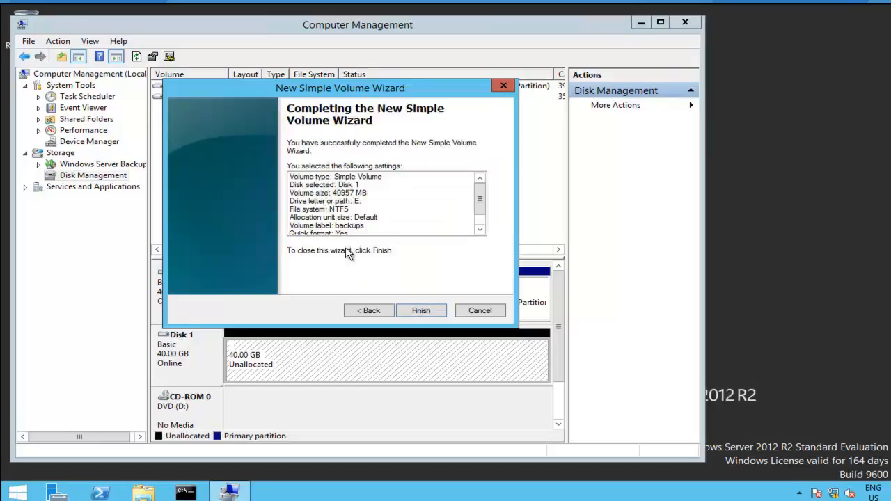
{"action": "left_click", "coordinate": [420, 308]}
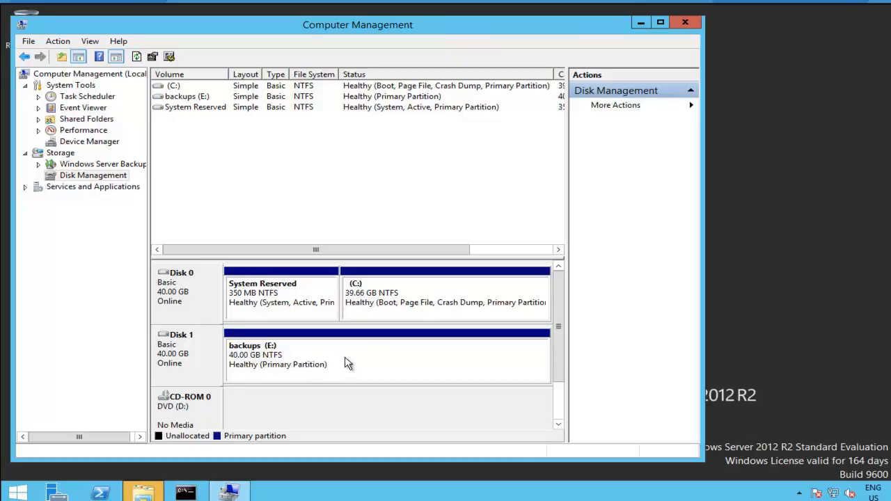
{"action": "left_click", "coordinate": [686, 23]}
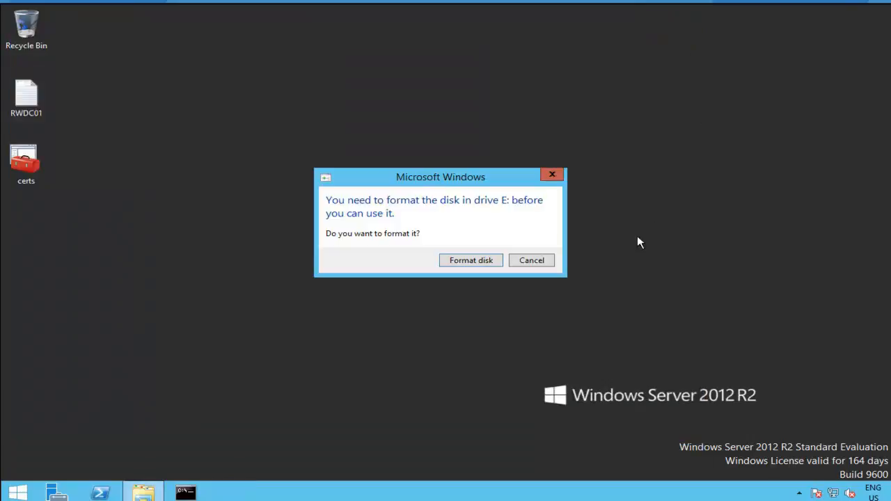
{"action": "left_click", "coordinate": [529, 263]}
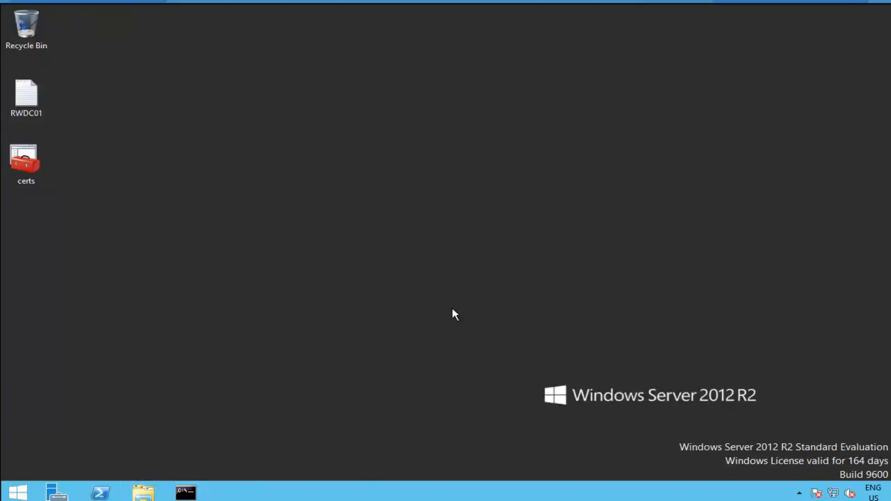
Check the backups (E:) drive in File Explorer and close the window
{"action": "left_click", "coordinate": [147, 494]}
{"action": "double_click", "coordinate": [603, 325]}
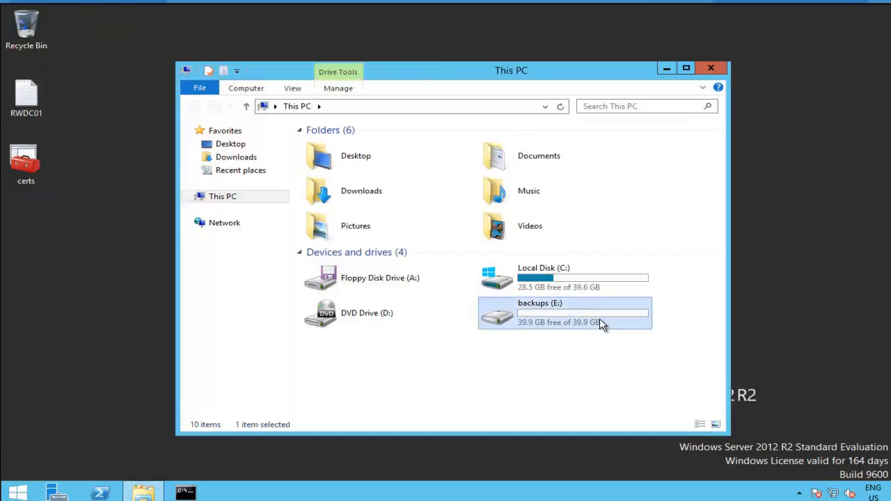
{"action": "left_click", "coordinate": [712, 69]}
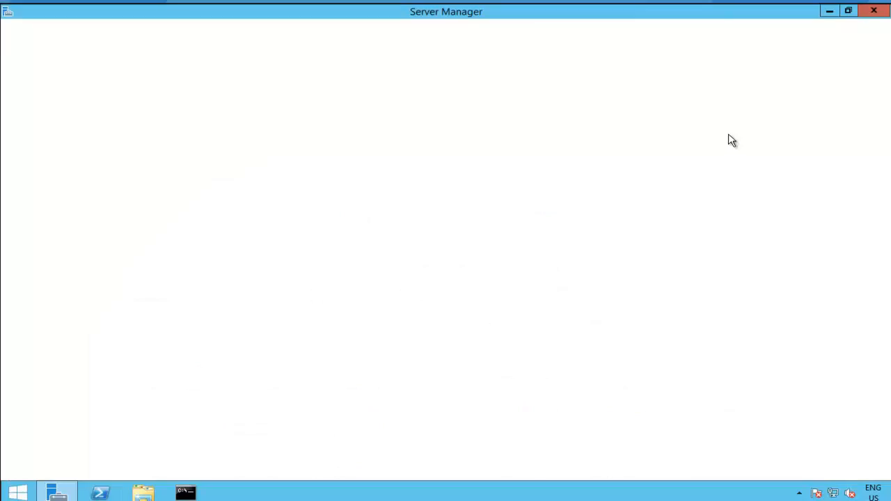
Open Windows Server Backup from Server Manager and start the Backup Once wizard for the local server
{"action": "left_click", "coordinate": [795, 38]}
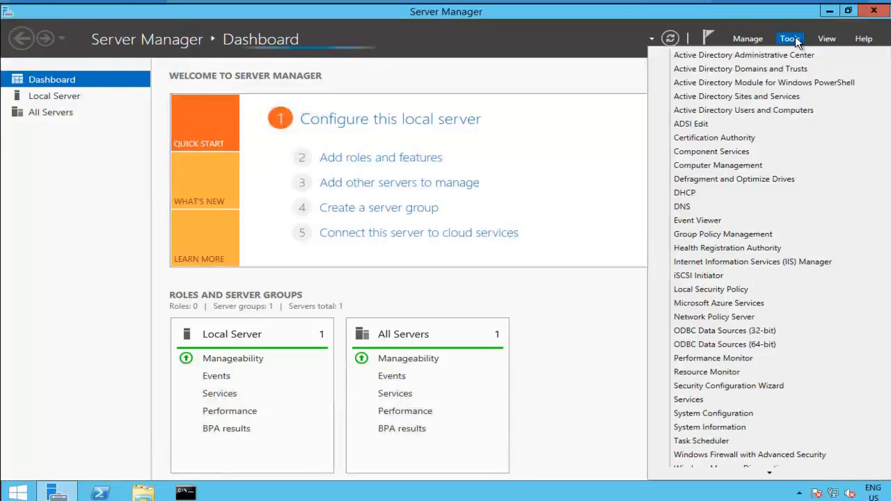
{"action": "mouse_move", "coordinate": [766, 471]}
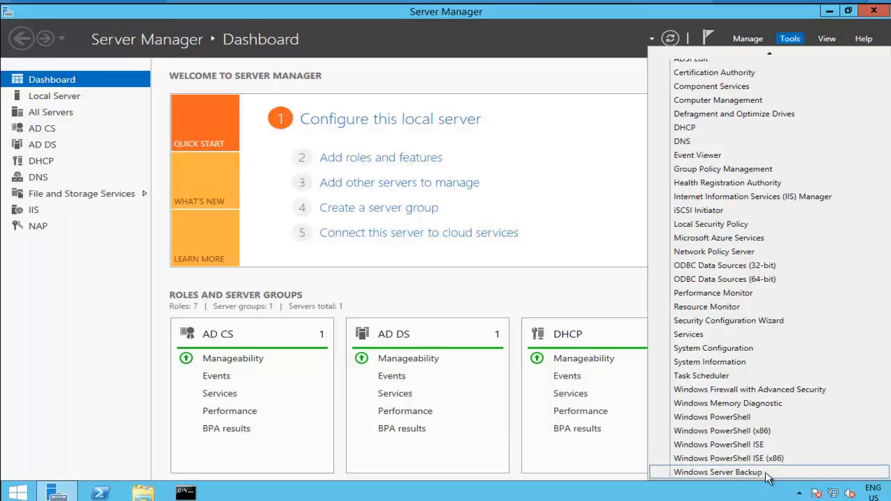
{"action": "left_click", "coordinate": [766, 473]}
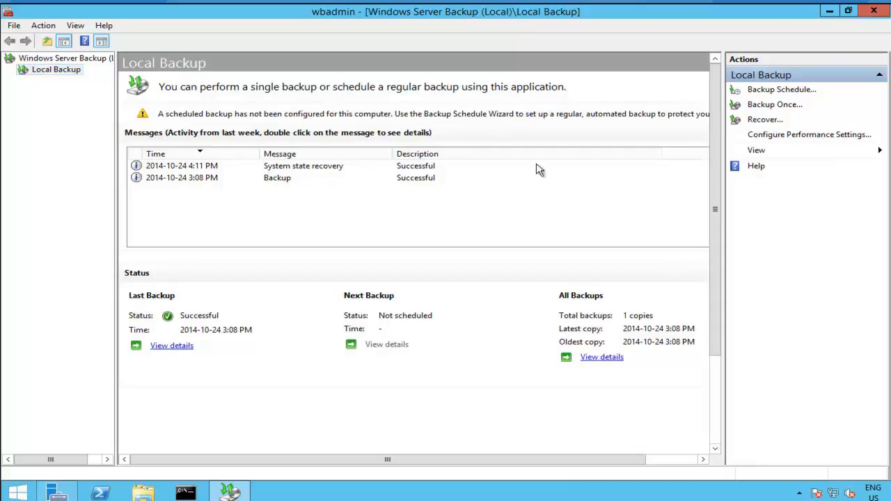
{"action": "left_click", "coordinate": [774, 108]}
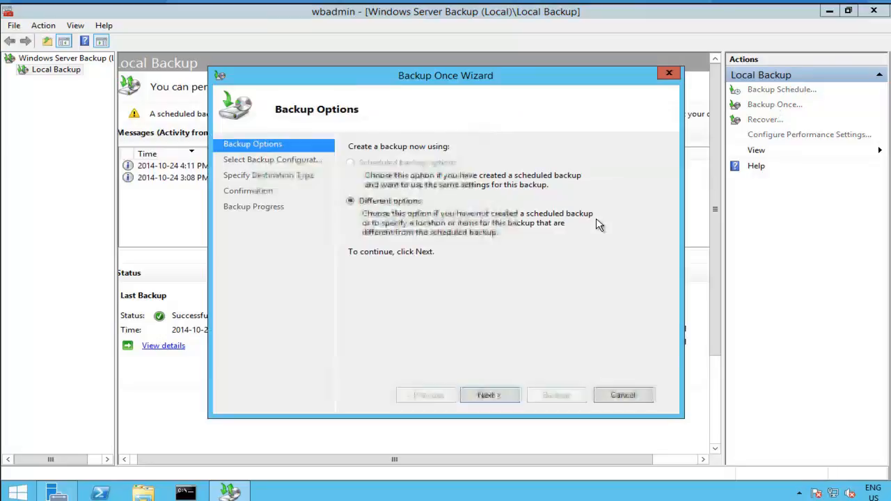
Choose a custom backup configuration with different options and add System state as the item to back up
{"action": "left_click", "coordinate": [490, 395]}
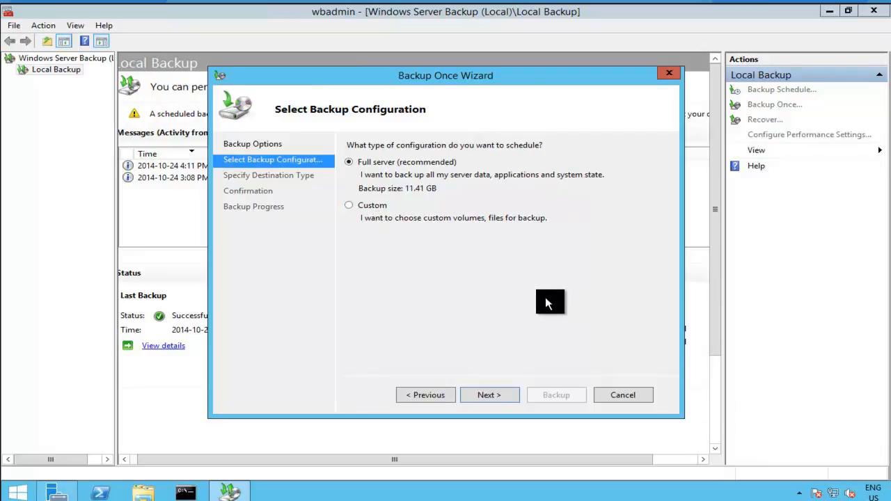
{"action": "left_click", "coordinate": [380, 207]}
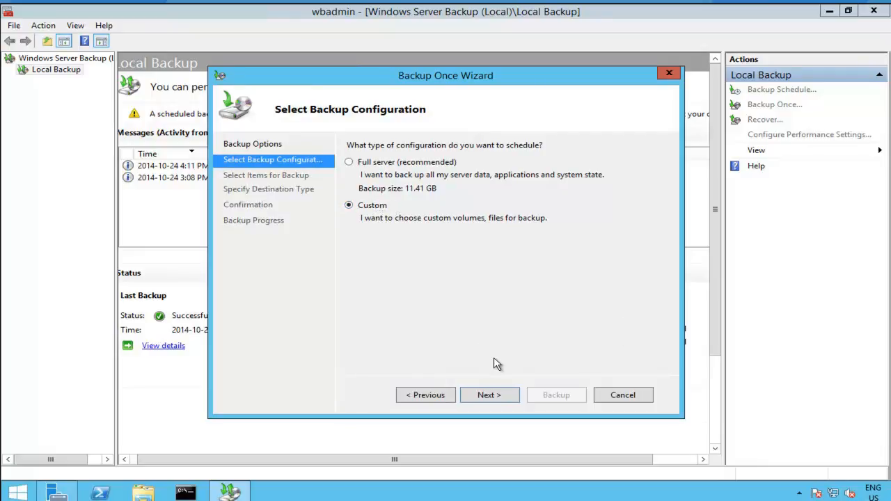
{"action": "left_click", "coordinate": [492, 396]}
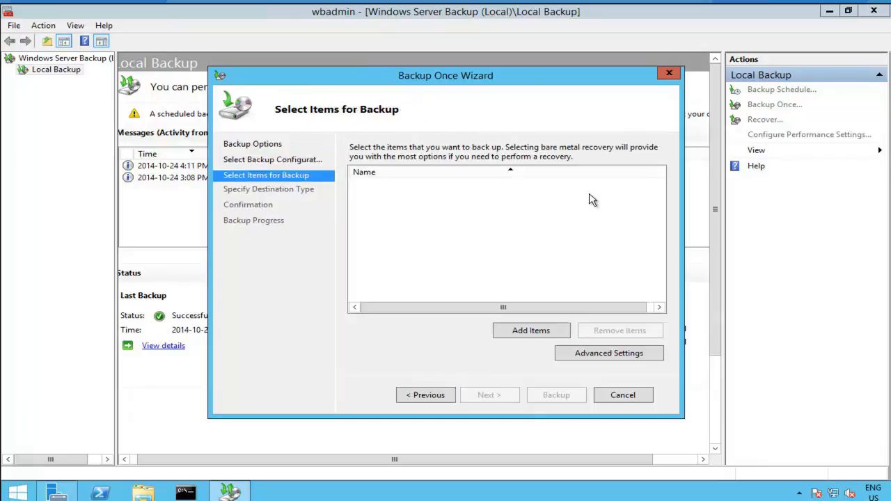
{"action": "left_click", "coordinate": [557, 339]}
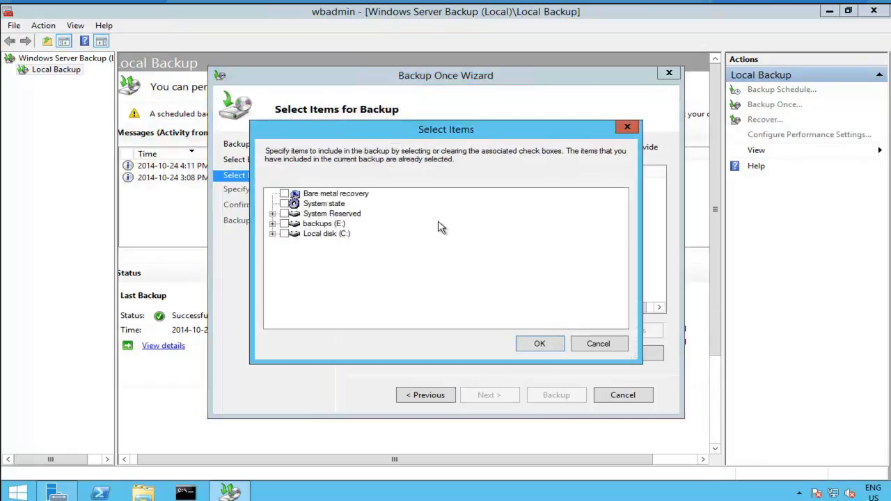
{"action": "left_click", "coordinate": [284, 203]}
{"action": "left_click", "coordinate": [552, 346]}
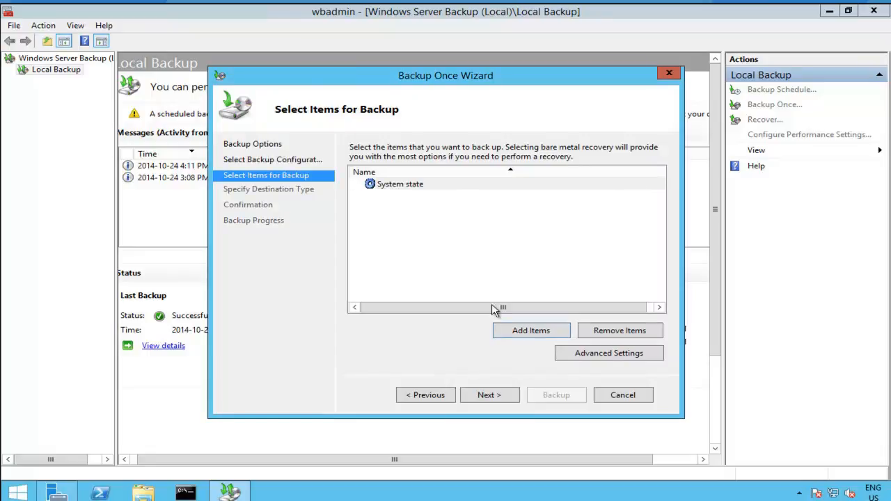
Set the destination type to local drives and choose the backups (E:) volume as the backup destination
{"action": "left_click", "coordinate": [507, 397]}
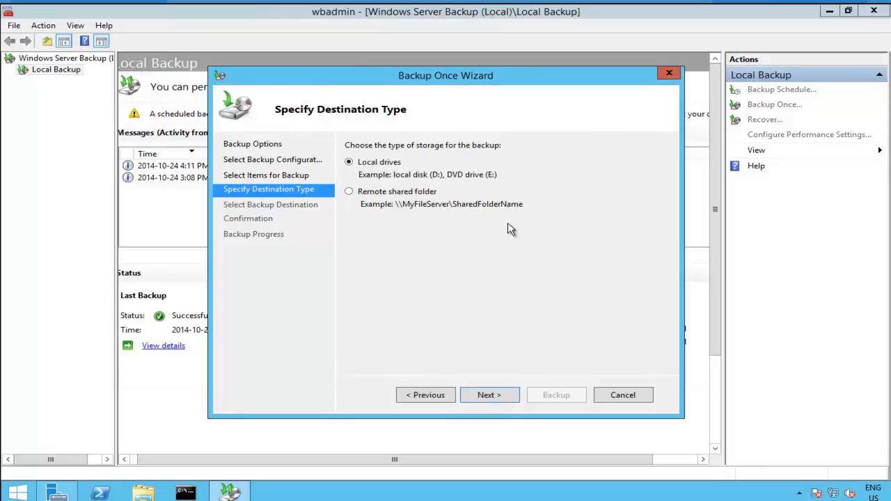
{"action": "left_click", "coordinate": [502, 396]}
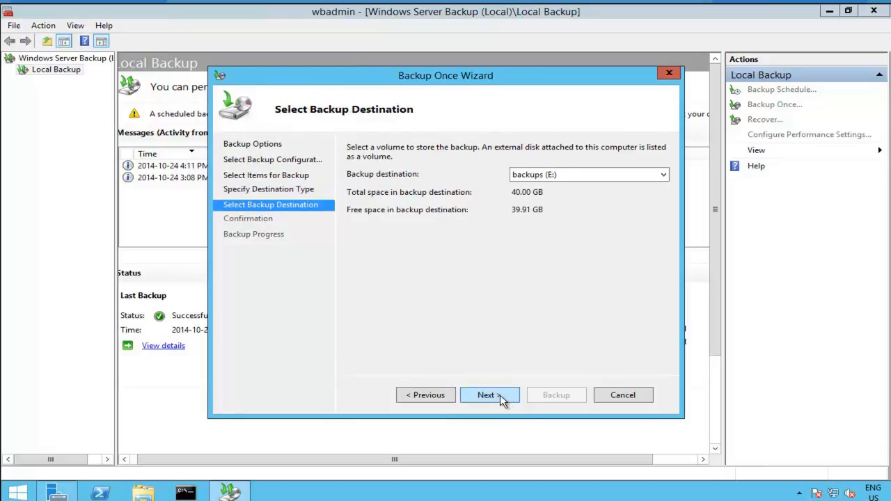
{"action": "left_click", "coordinate": [592, 176]}
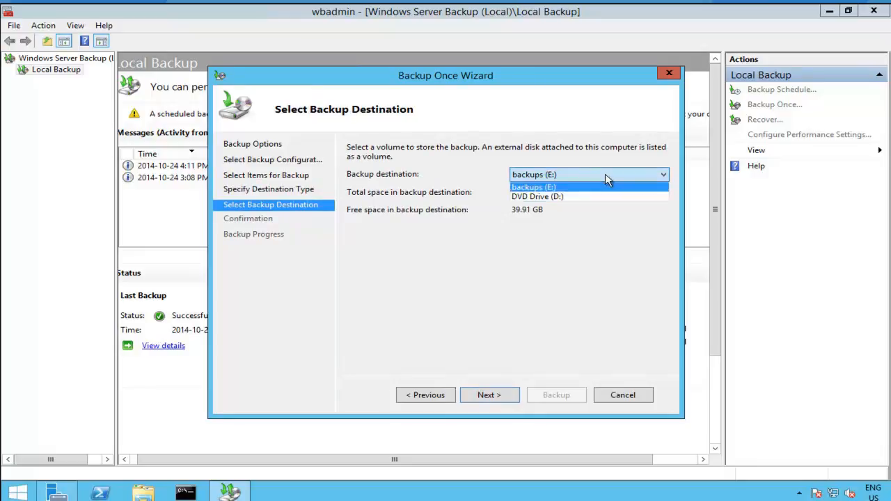
{"action": "left_click", "coordinate": [566, 189]}
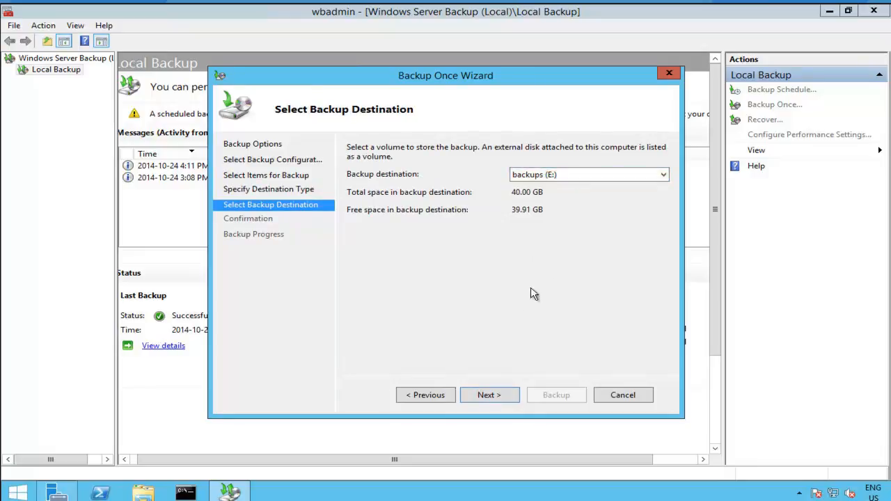
{"action": "left_click", "coordinate": [503, 397]}
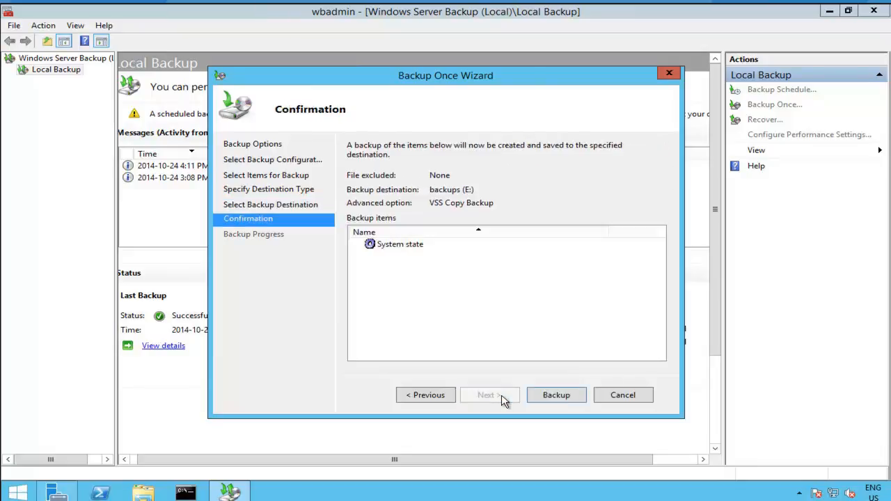
Run the one-time system state backup, and close the wizard and Windows Server Backup once it is done
{"action": "left_click", "coordinate": [557, 396]}
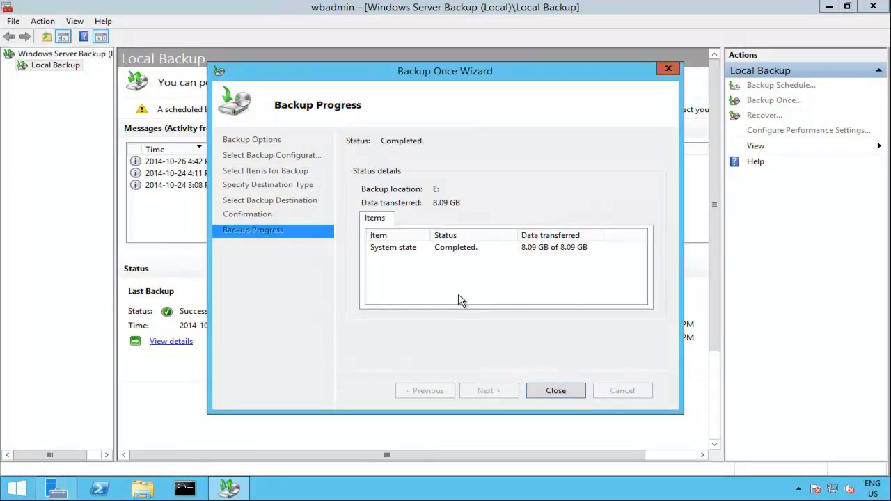
{"action": "left_click", "coordinate": [555, 393]}
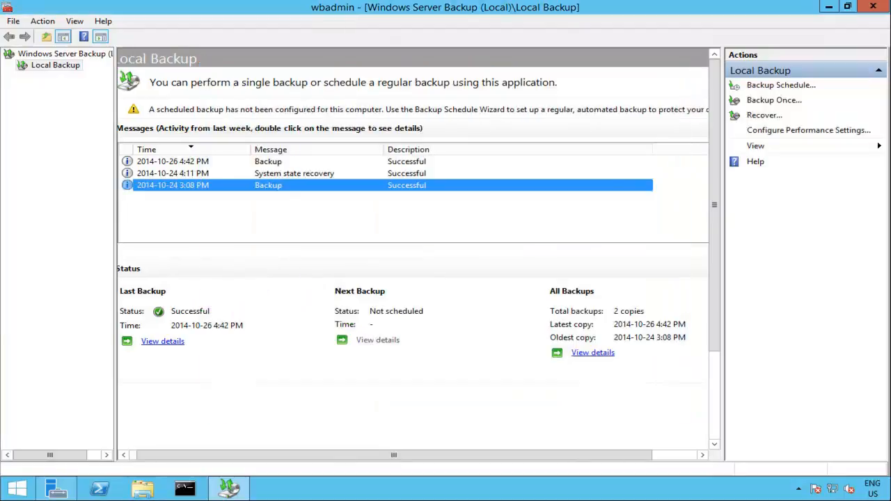
{"action": "left_click", "coordinate": [873, 7]}
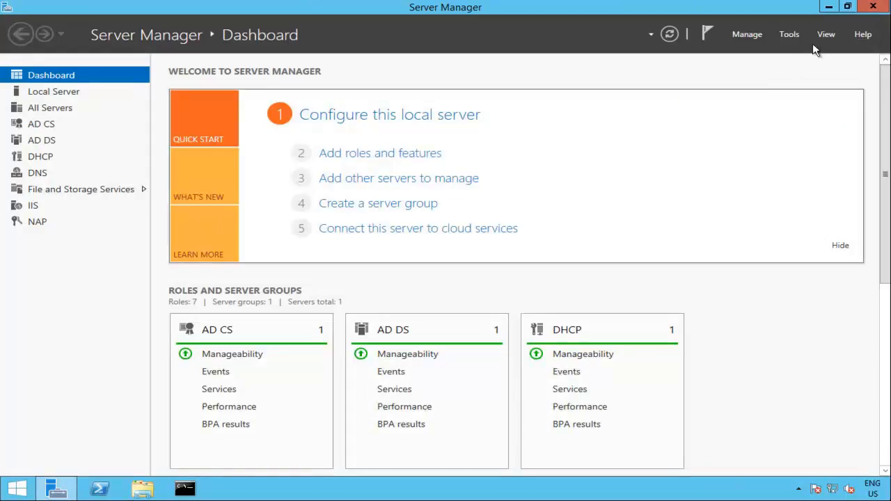
Open Active Directory Users and Computers and check the members of bobsgroup in the AuthRestore OU
{"action": "left_click", "coordinate": [796, 33]}
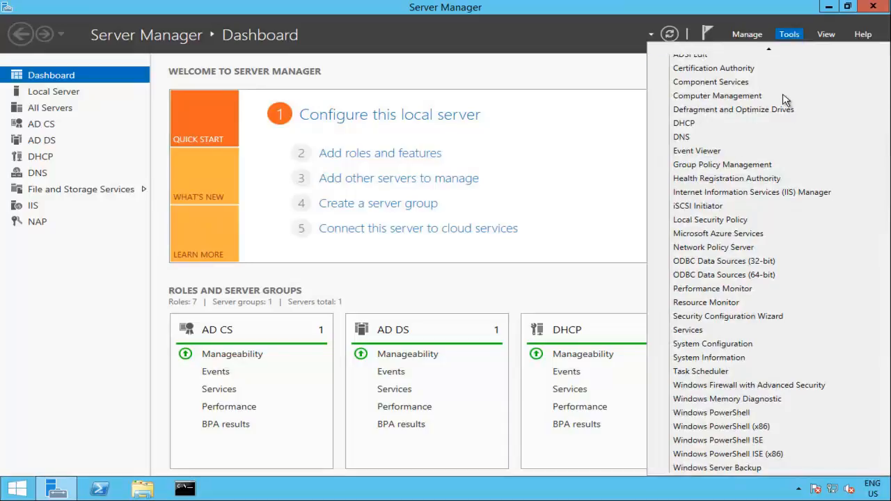
{"action": "scroll", "coordinate": [785, 99], "scroll_direction": "up", "scroll_amount": 3}
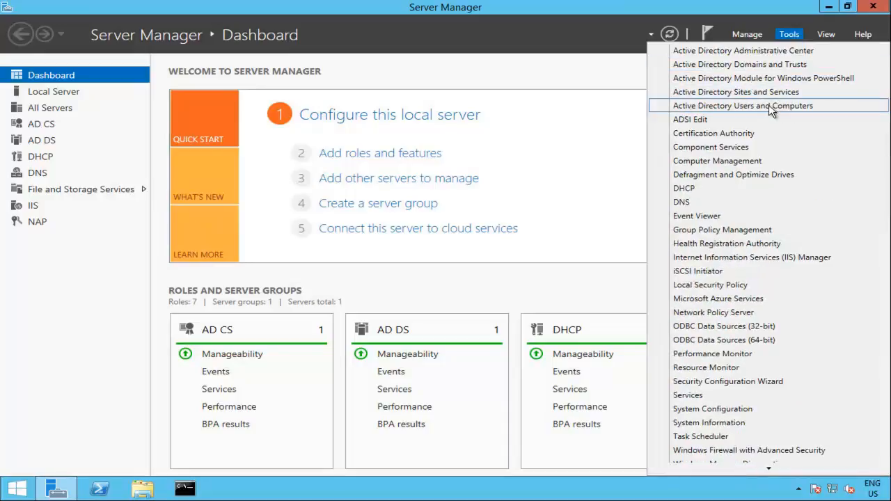
{"action": "left_click", "coordinate": [773, 106]}
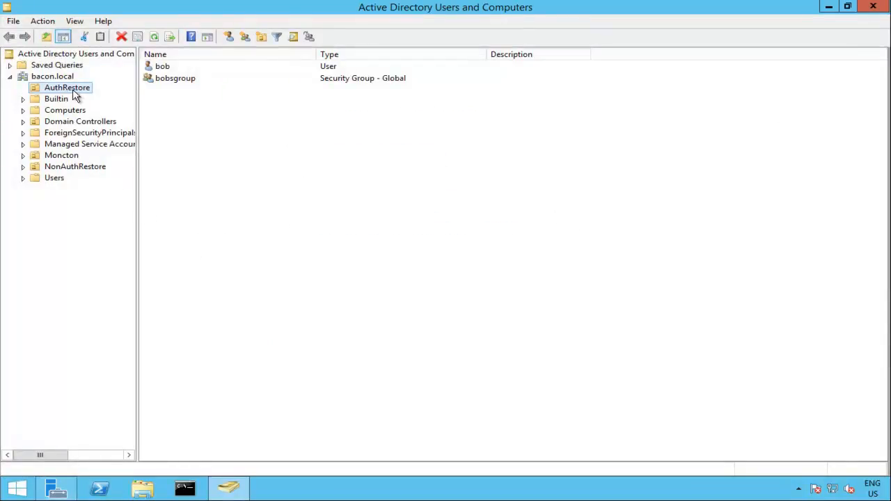
{"action": "left_click", "coordinate": [164, 64]}
{"action": "left_click", "coordinate": [186, 79]}
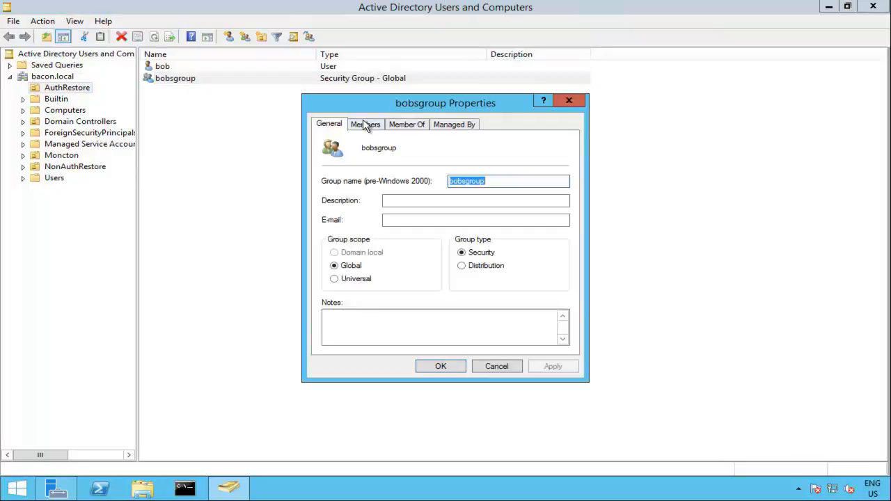
{"action": "left_click", "coordinate": [366, 124]}
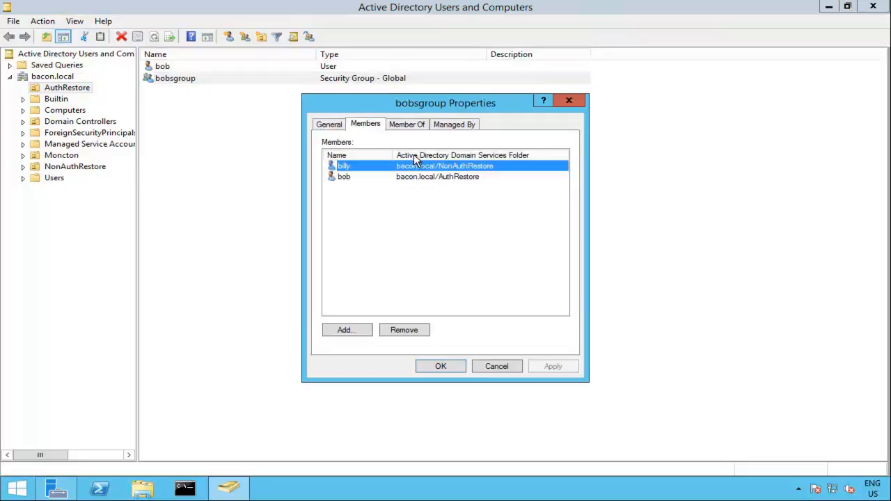
{"action": "left_click", "coordinate": [498, 367]}
Look at the objects contained in the NonAuthRestore OU
{"action": "left_click", "coordinate": [88, 167]}
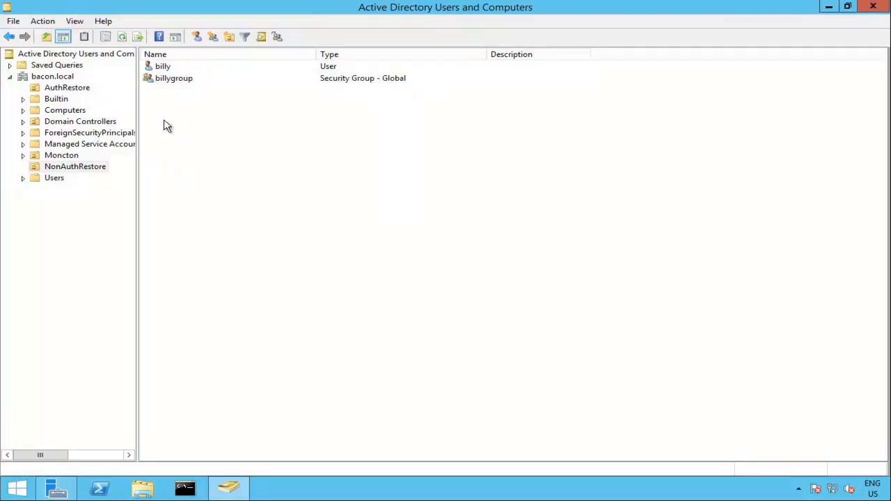
{"action": "right_click", "coordinate": [88, 171]}
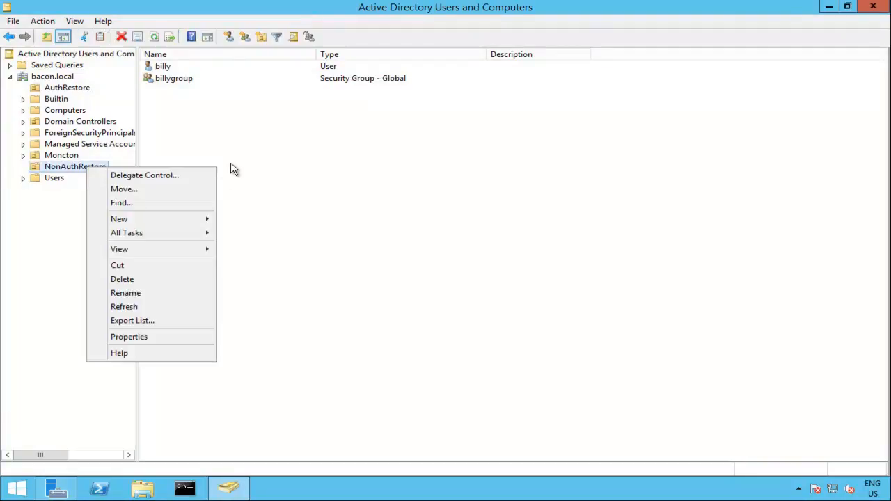
{"action": "left_click", "coordinate": [230, 168]}
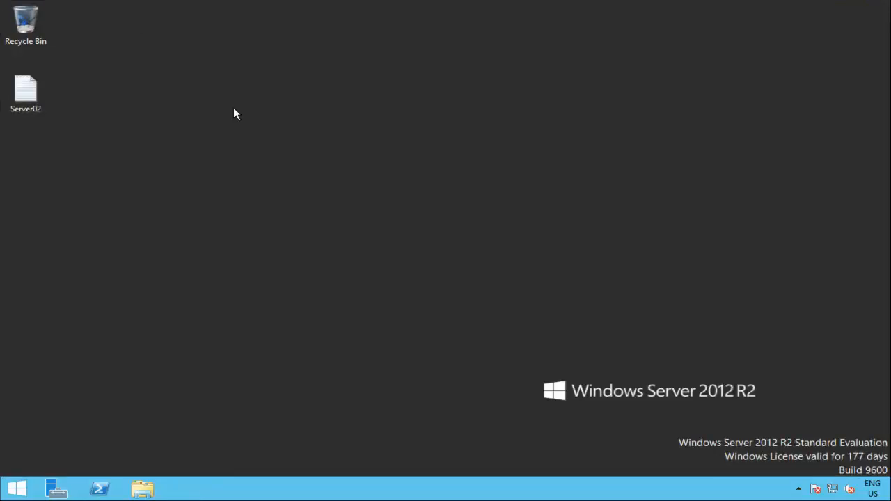
Switch to the other domain server and unlock its BACON\administrator session by entering the account password
{"action": "key", "text": "super+l"}
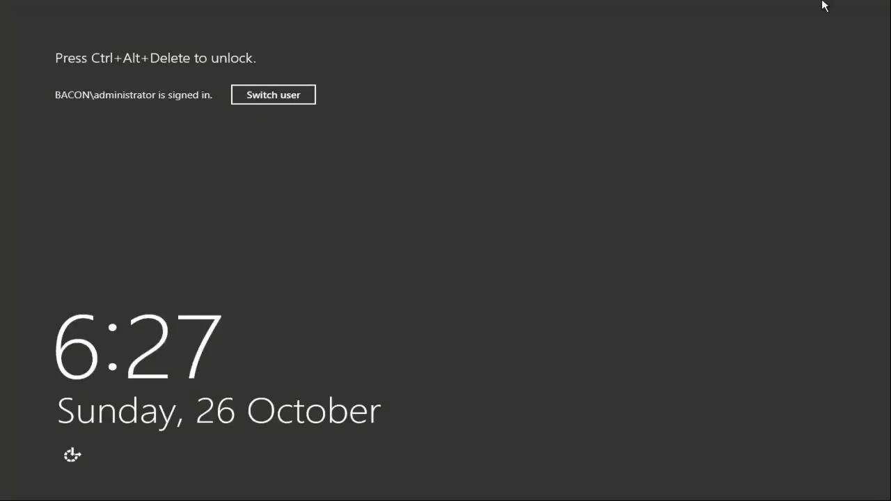
{"action": "key", "text": "ctrl+alt+Delete"}
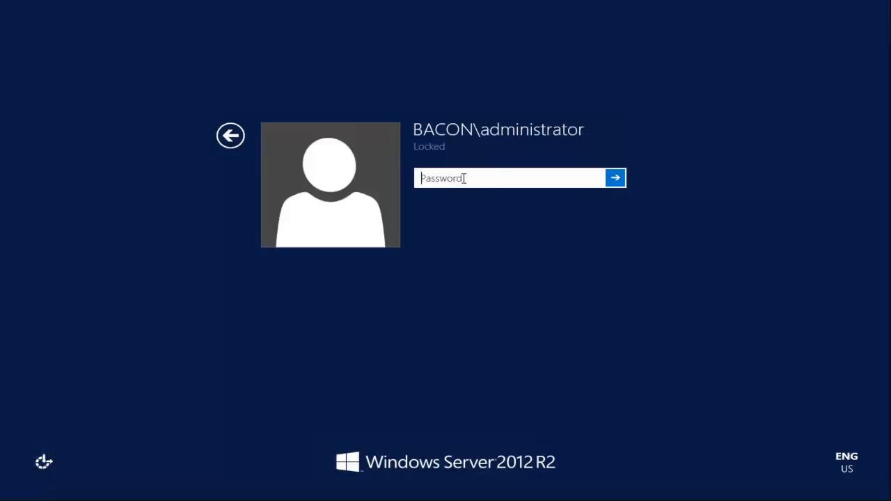
{"action": "type", "text": "*******"}
{"action": "key", "text": "Return"}
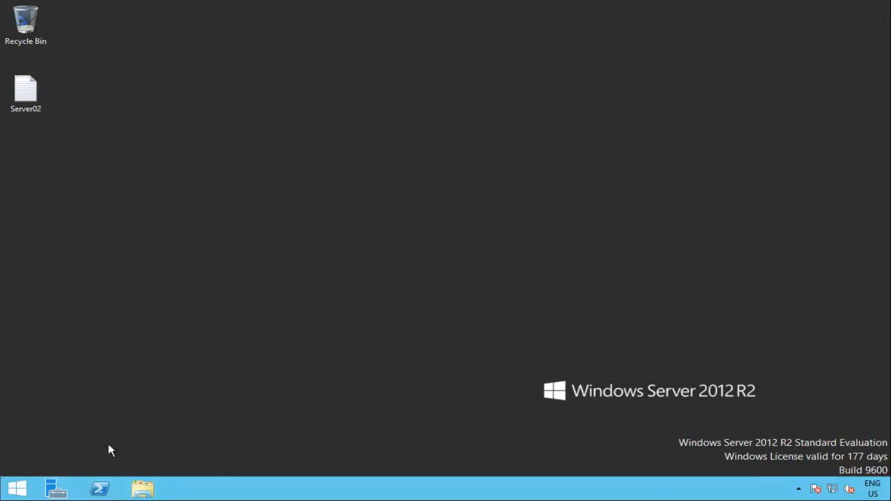
Open Active Directory Users and Computers on this server, expand bacon.local, and view the AuthRestore and NonAuthRestore OUs
{"action": "left_click", "coordinate": [49, 486]}
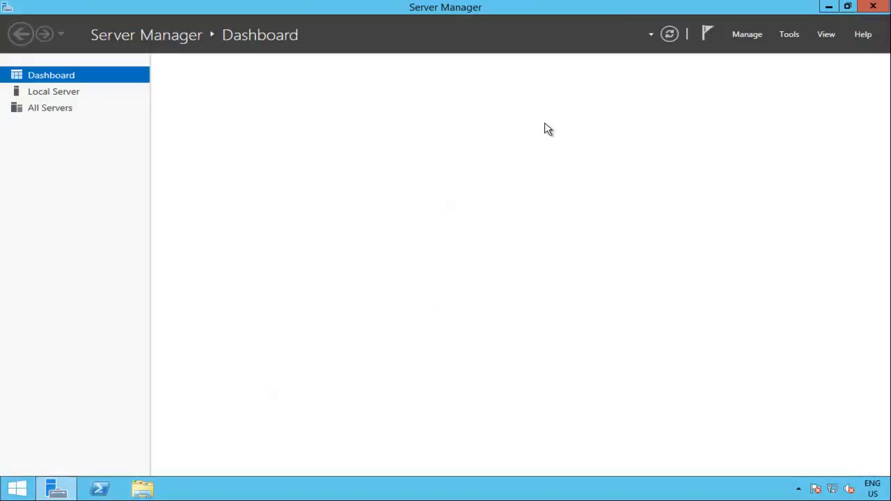
{"action": "left_click", "coordinate": [787, 35]}
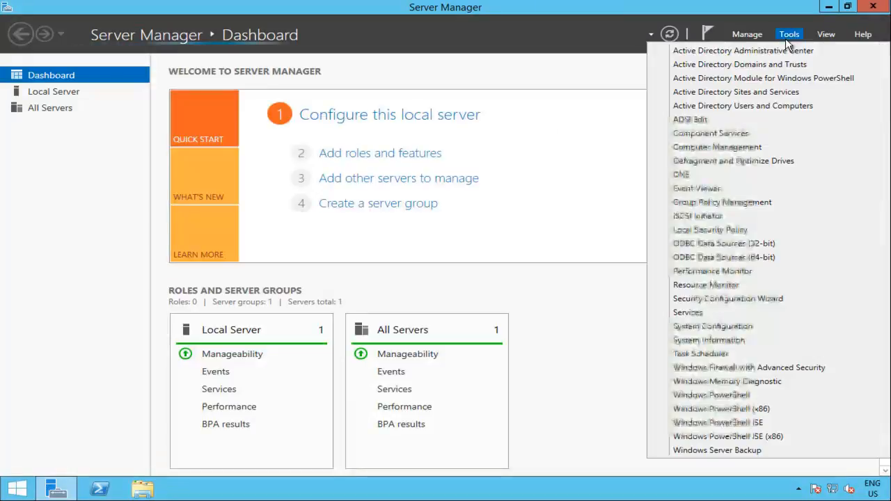
{"action": "left_click", "coordinate": [766, 105]}
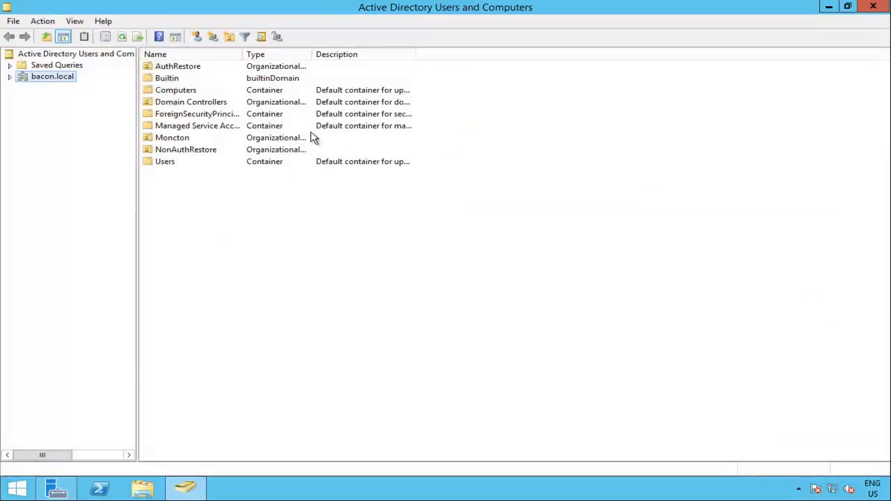
{"action": "left_click", "coordinate": [9, 77]}
{"action": "left_click", "coordinate": [70, 90]}
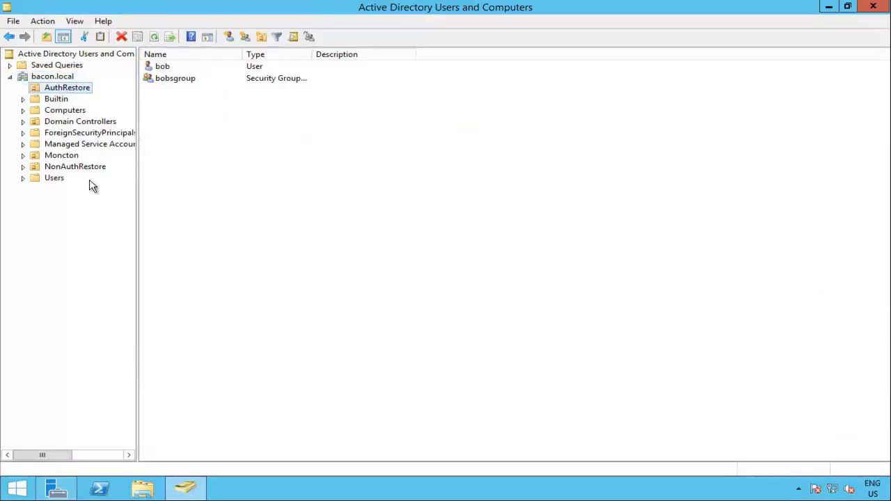
{"action": "left_click", "coordinate": [78, 169]}
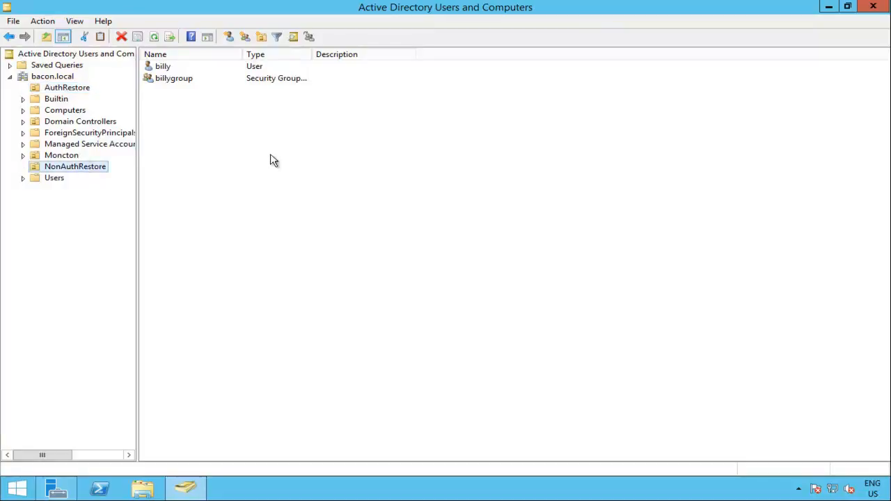
Delete the AuthRestore OU with all the objects it contains, without the Use Delete Subtree server control option
{"action": "right_click", "coordinate": [86, 89]}
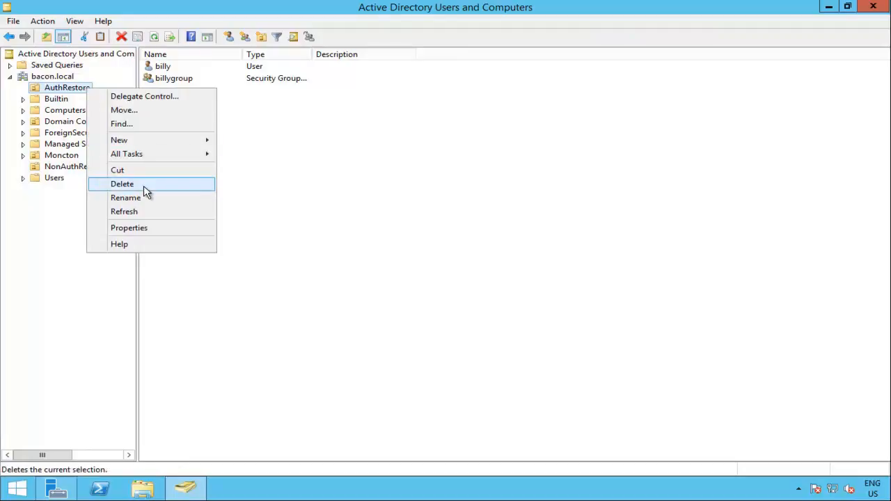
{"action": "left_click", "coordinate": [145, 188]}
{"action": "left_click", "coordinate": [490, 288]}
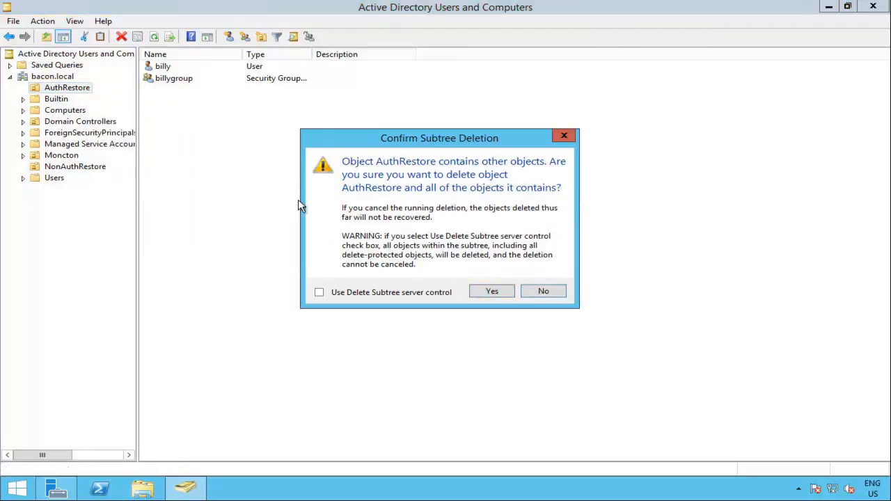
{"action": "left_click", "coordinate": [478, 293]}
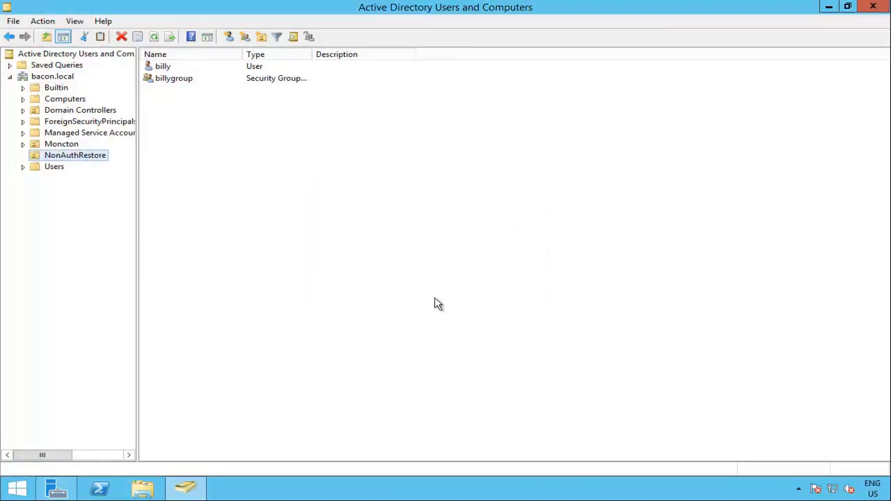
Delete the NonAuthRestore OU with all the objects it contains, without the Use Delete Subtree server control option
{"action": "right_click", "coordinate": [89, 159]}
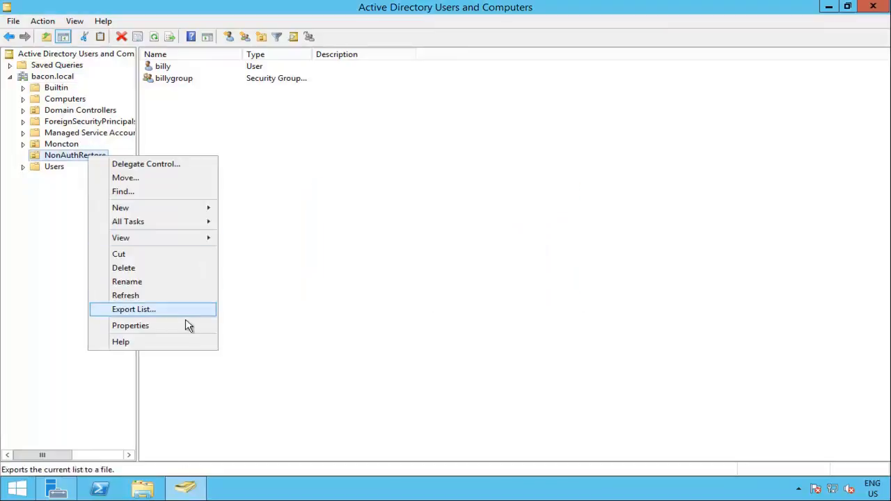
{"action": "left_click", "coordinate": [148, 270]}
{"action": "left_click", "coordinate": [516, 293]}
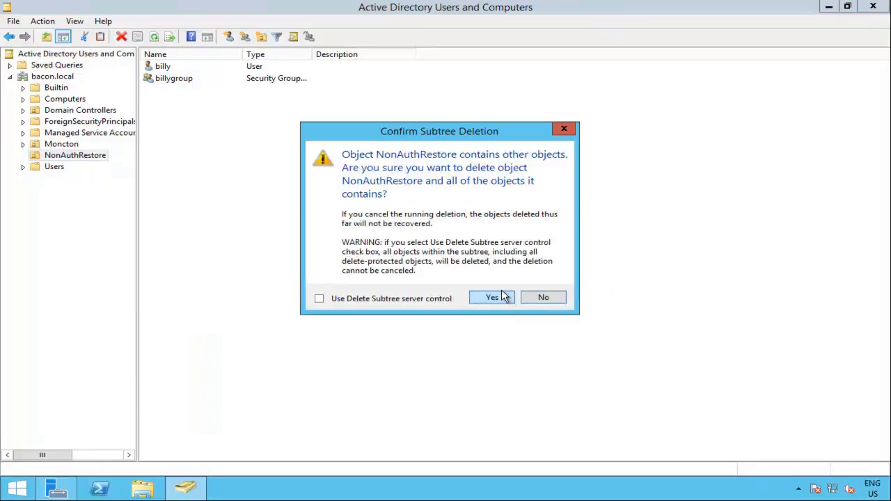
{"action": "left_click", "coordinate": [491, 299]}
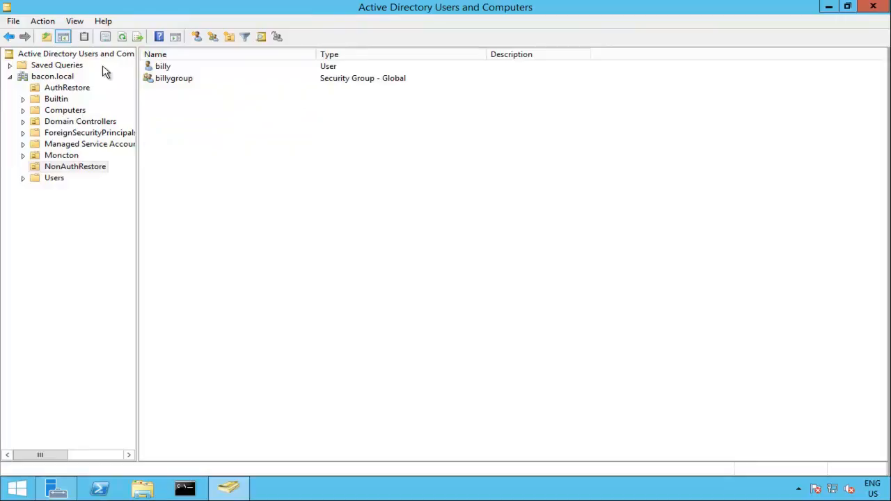
Refresh the bacon.local domain to check that both OUs are gone, and close Active Directory Users and Computers
{"action": "left_click", "coordinate": [69, 77]}
{"action": "left_click", "coordinate": [122, 36]}
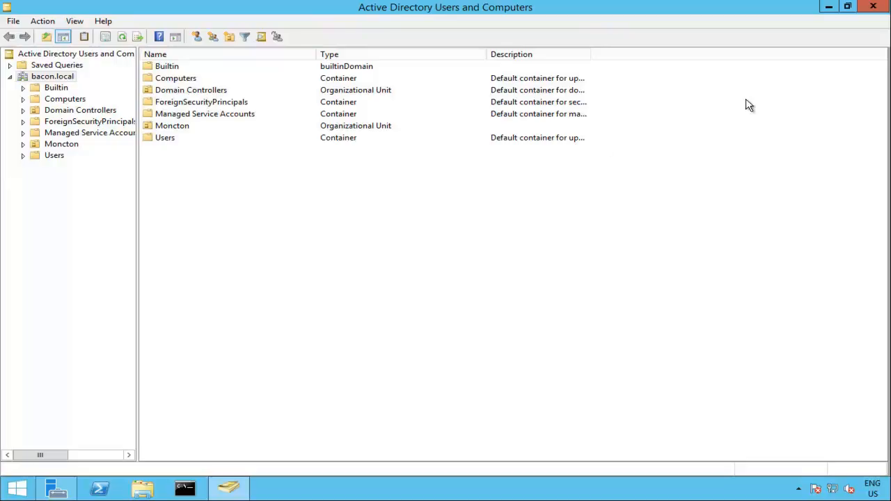
{"action": "left_click", "coordinate": [31, 488]}
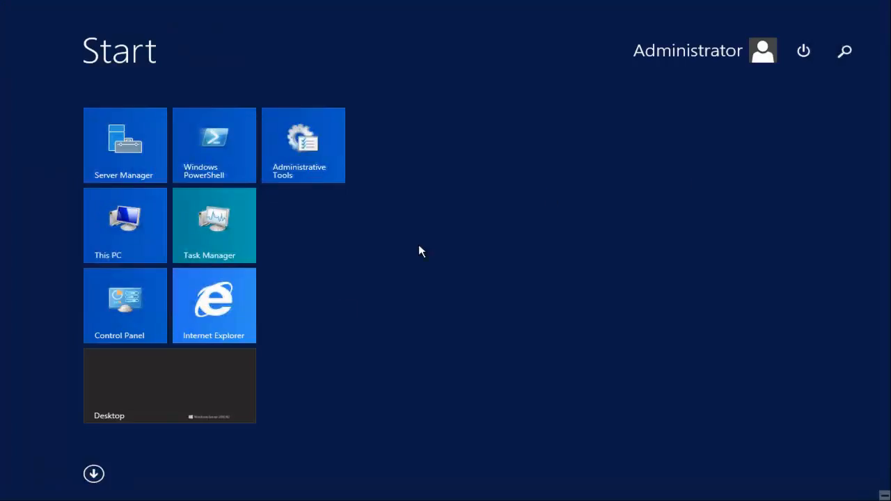
{"action": "left_click", "coordinate": [189, 420]}
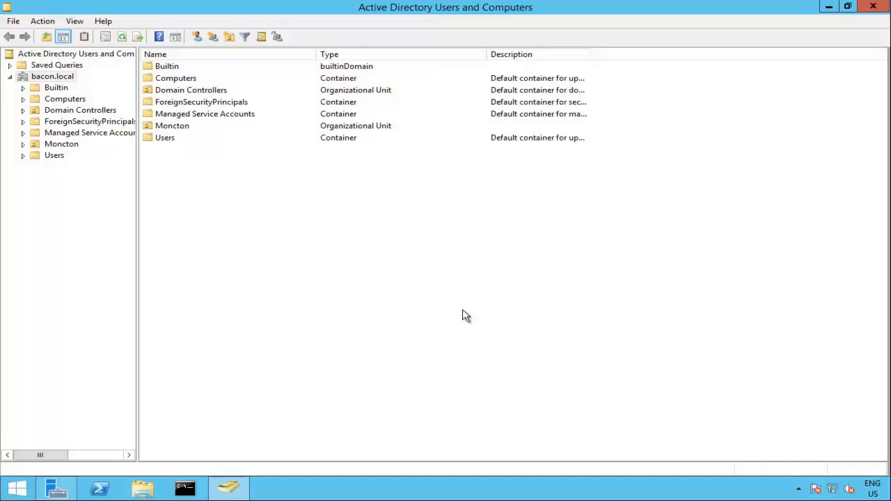
{"action": "left_click", "coordinate": [873, 6]}
Open Active Directory Administrative Center and examine the users and groups in the Deleted Objects container of bacon (local)
{"action": "left_click", "coordinate": [792, 35]}
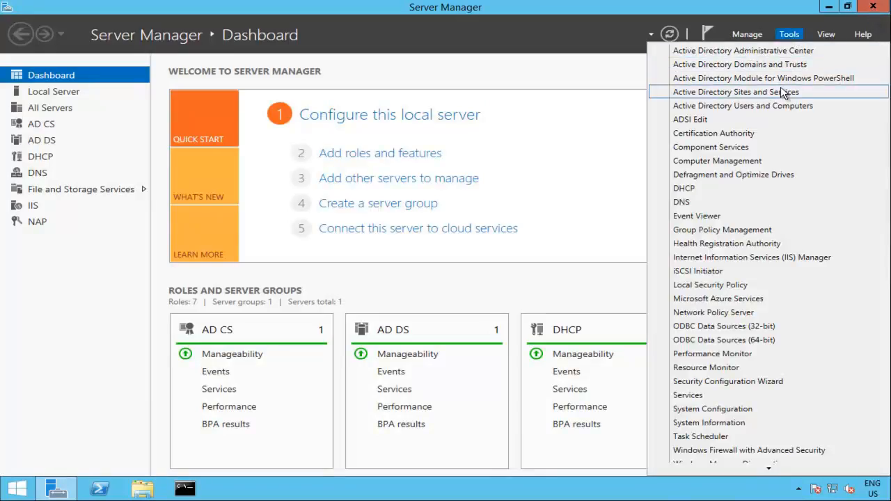
{"action": "left_click", "coordinate": [792, 50]}
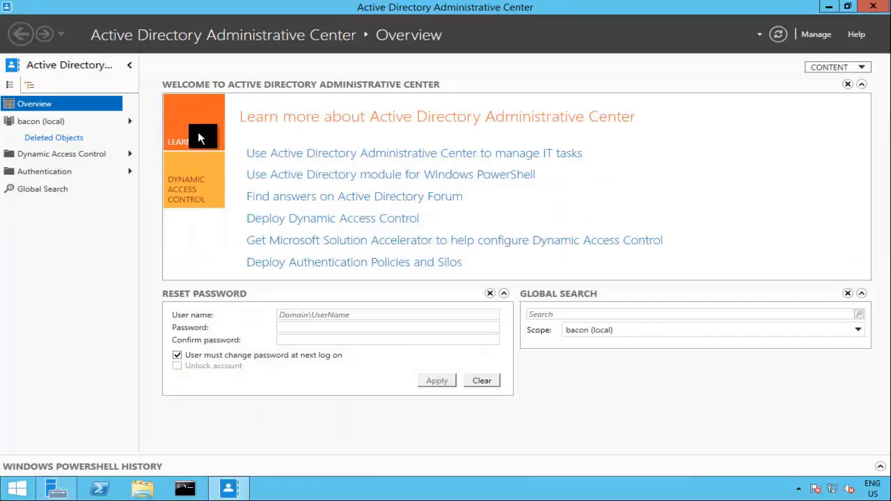
{"action": "left_click", "coordinate": [42, 122]}
{"action": "left_click", "coordinate": [63, 139]}
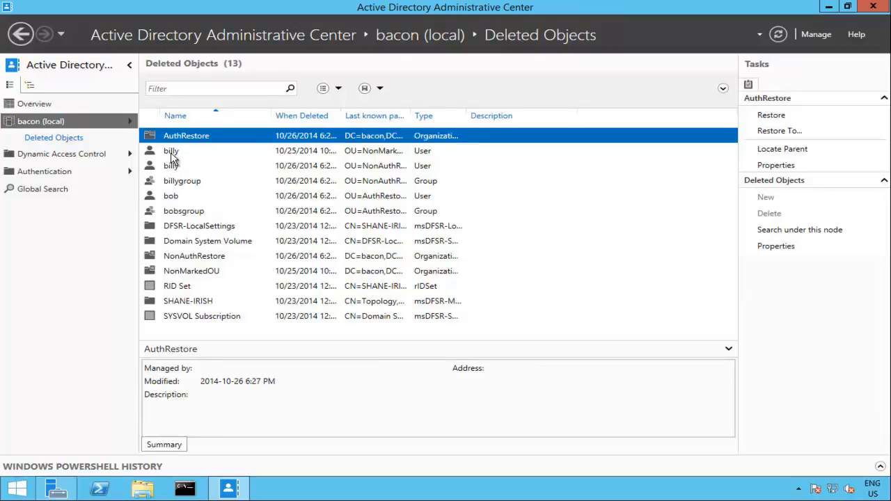
{"action": "left_click", "coordinate": [171, 152]}
{"action": "left_click", "coordinate": [206, 167]}
{"action": "left_click", "coordinate": [202, 182]}
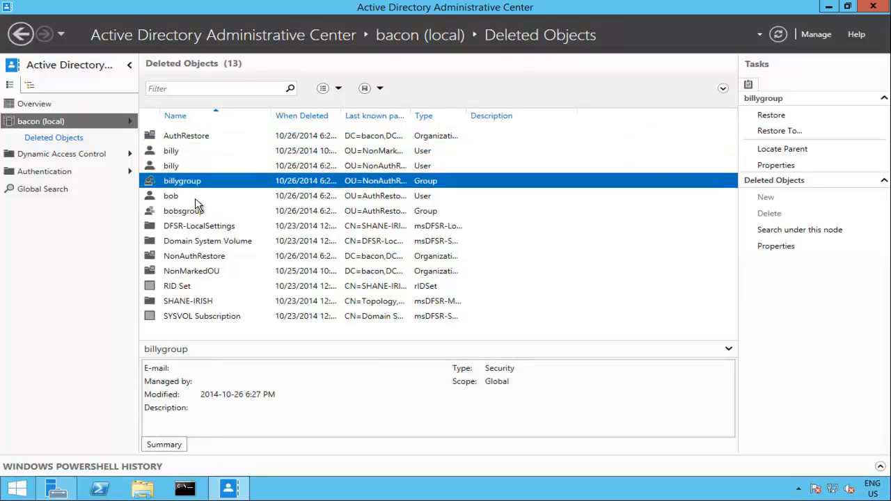
{"action": "left_click", "coordinate": [199, 197]}
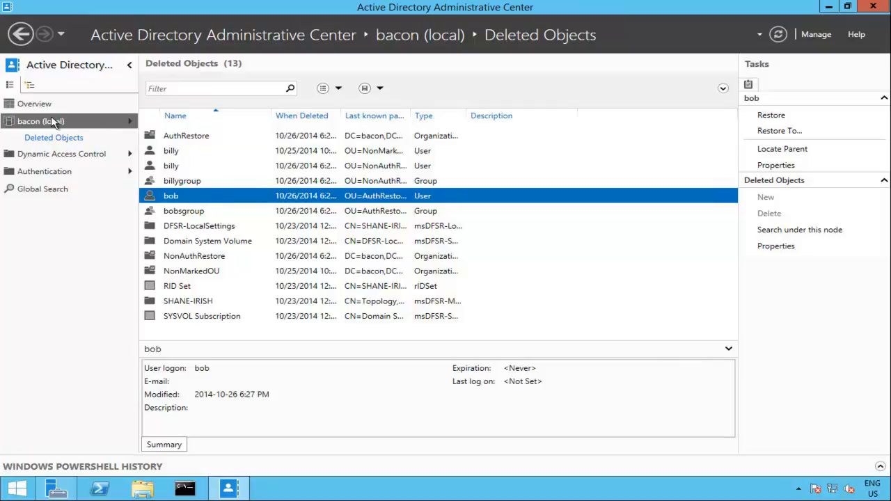
Return to the Overview page, and close Active Directory Administrative Center and Server Manager
{"action": "left_click", "coordinate": [34, 103]}
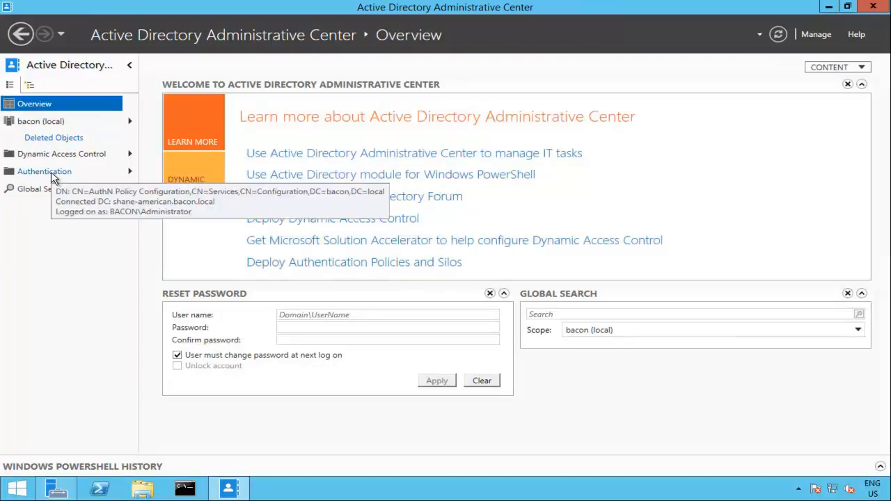
{"action": "left_click", "coordinate": [61, 69]}
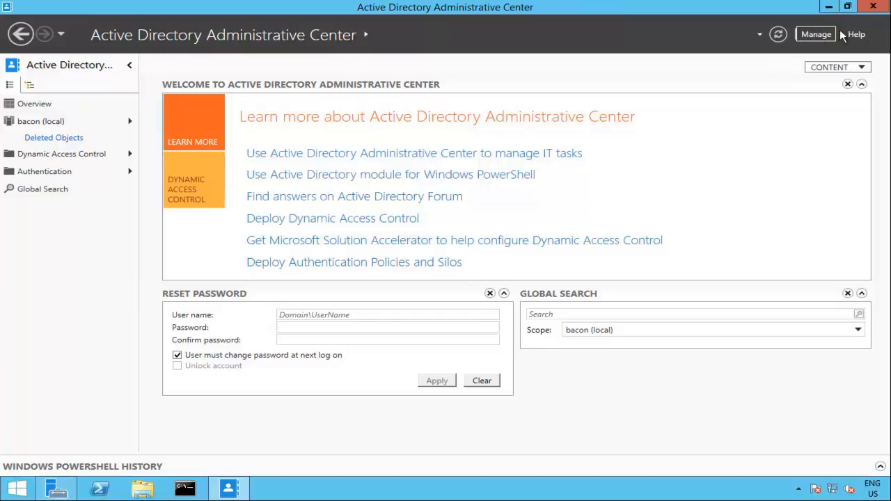
{"action": "left_click", "coordinate": [874, 7]}
{"action": "left_click", "coordinate": [873, 7]}
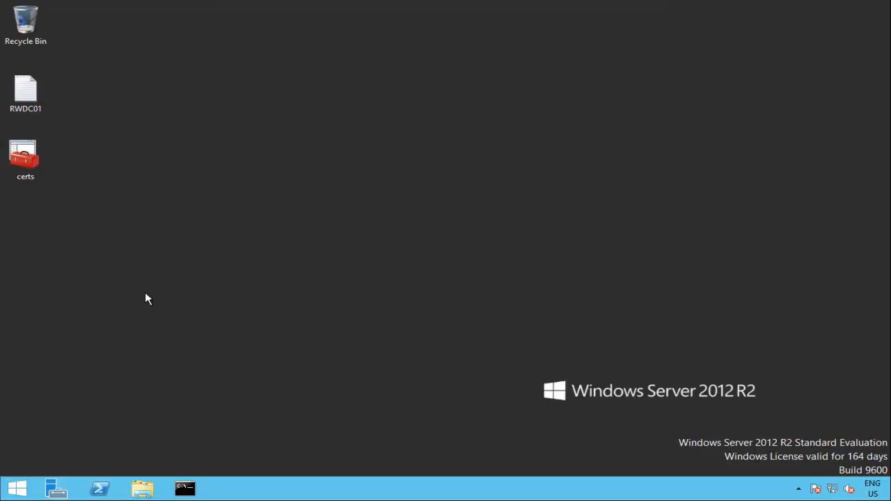
Run msconfig to open System Configuration
{"action": "right_click", "coordinate": [21, 493]}
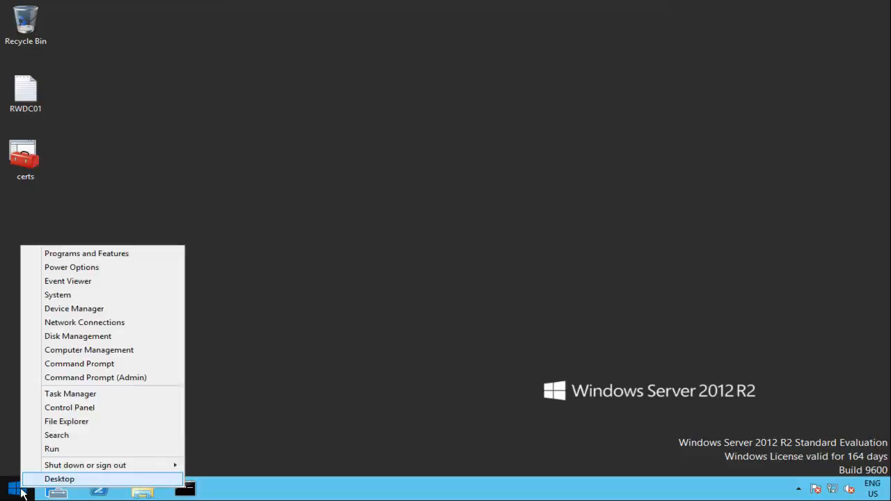
{"action": "left_click", "coordinate": [93, 449]}
{"action": "type", "text": "ms"}
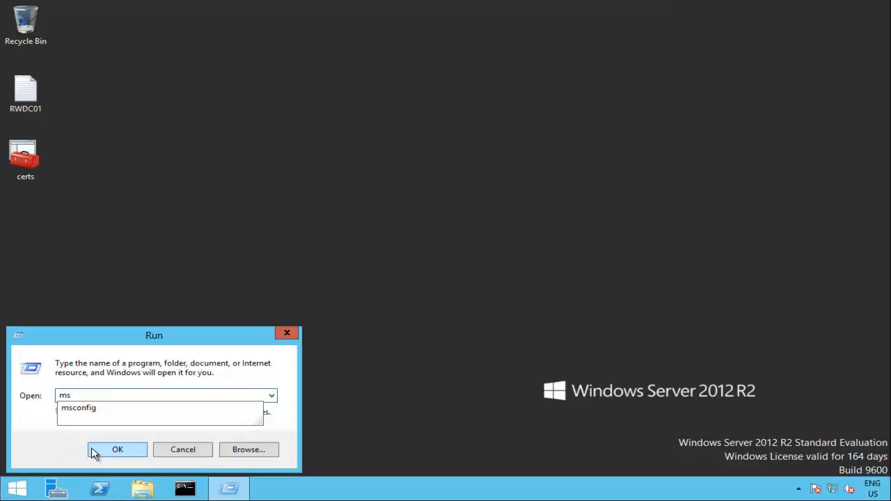
{"action": "type", "text": "config"}
{"action": "key", "text": "Return"}
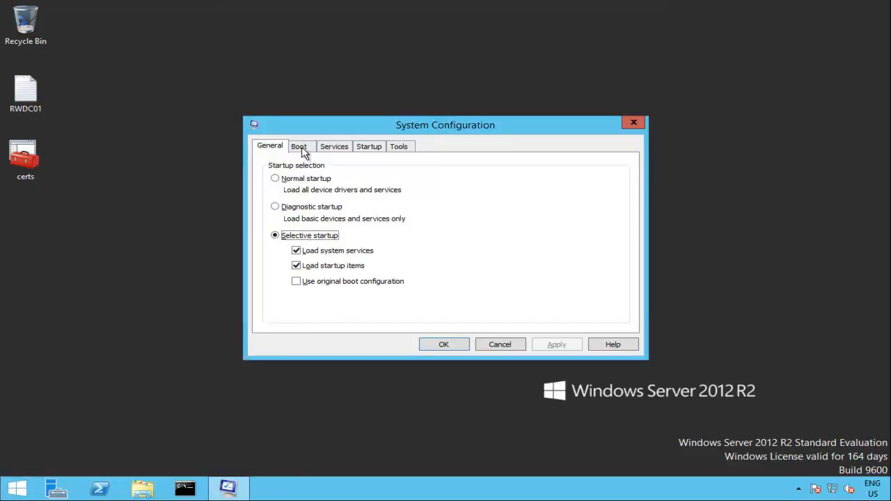
Enable Safe boot with the Active Directory repair option for Windows Server 2012 R2, and apply the boot settings
{"action": "left_click", "coordinate": [304, 153]}
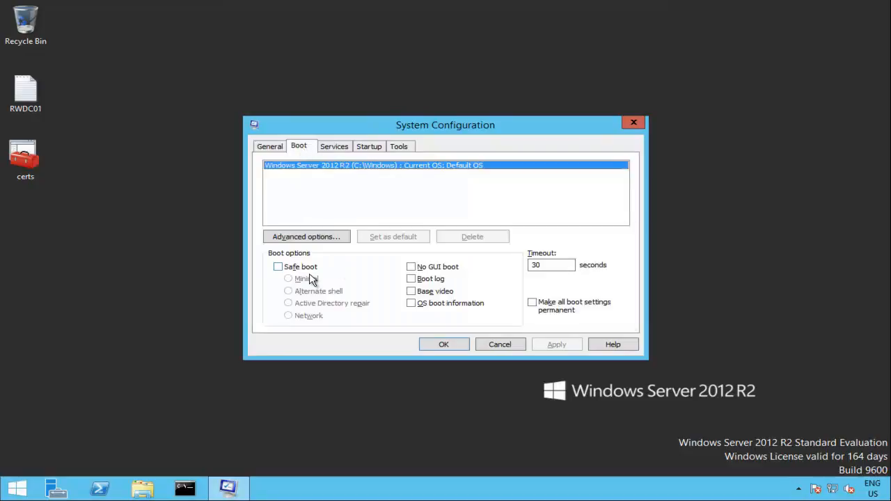
{"action": "left_click", "coordinate": [293, 266]}
{"action": "left_click", "coordinate": [321, 304]}
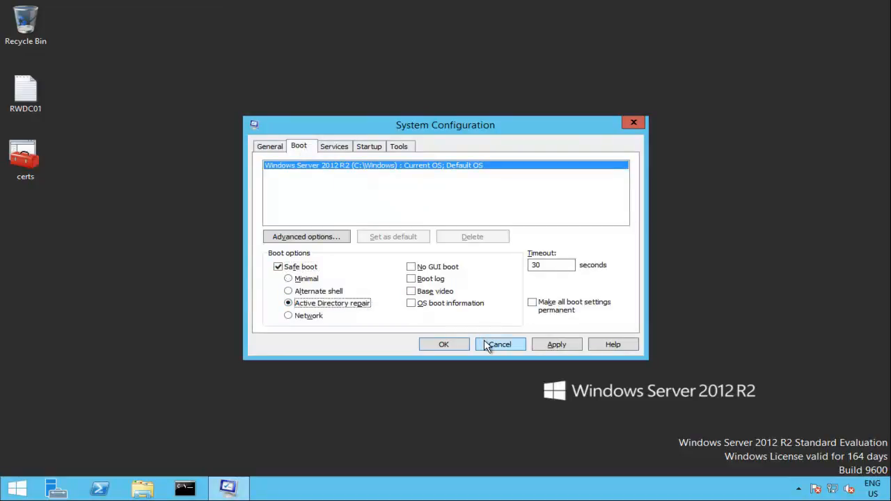
{"action": "left_click", "coordinate": [557, 345]}
{"action": "left_click", "coordinate": [453, 345]}
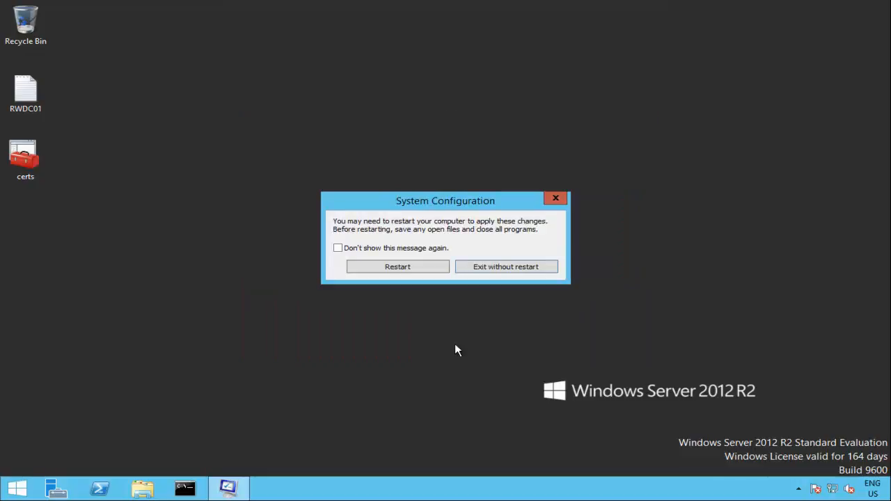
Restart the server into repair mode and sign in to BACON\Administrator by entering the account password
{"action": "left_click", "coordinate": [390, 269]}
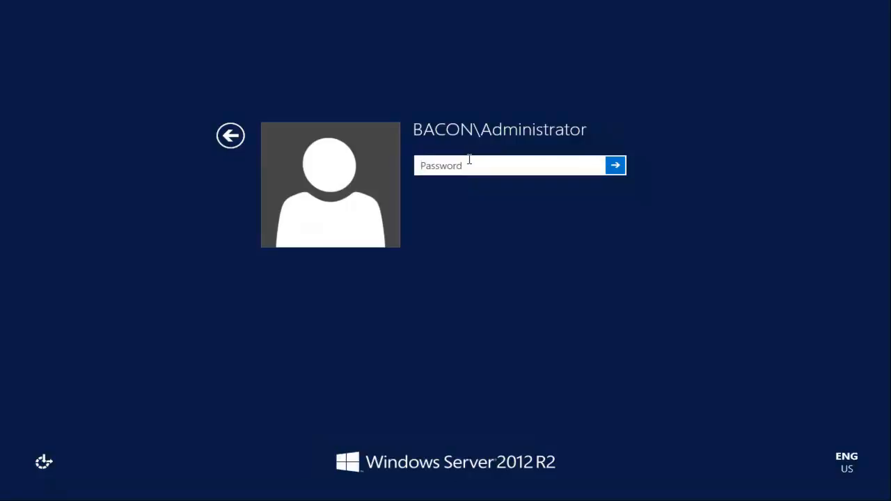
{"action": "type", "text": "•••••••"}
{"action": "key", "text": "Return"}
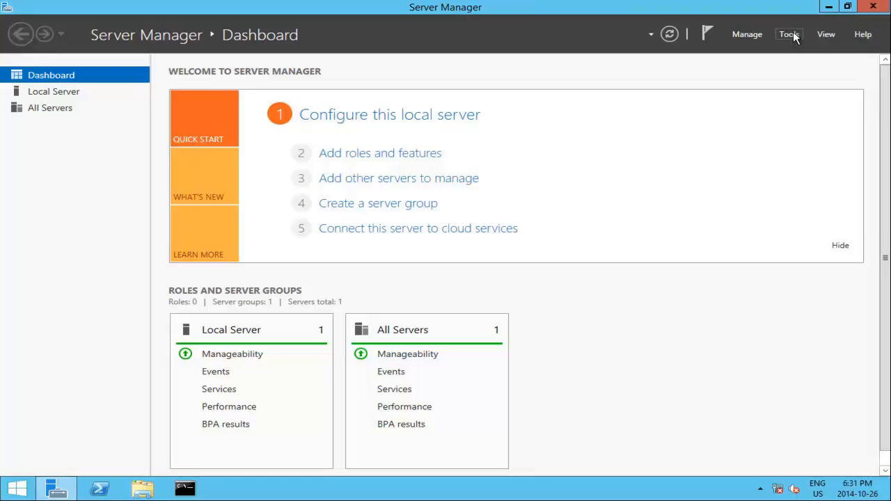
Open Windows Server Backup from Server Manager and select the 2014-10-26 4:42 PM backup entry in the Local Backup messages
{"action": "left_click", "coordinate": [793, 33]}
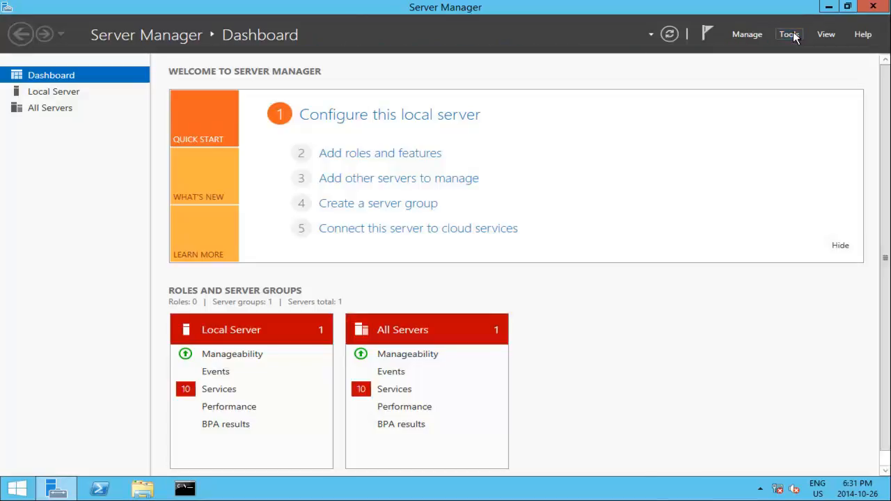
{"action": "left_click", "coordinate": [791, 34]}
{"action": "mouse_move", "coordinate": [774, 471]}
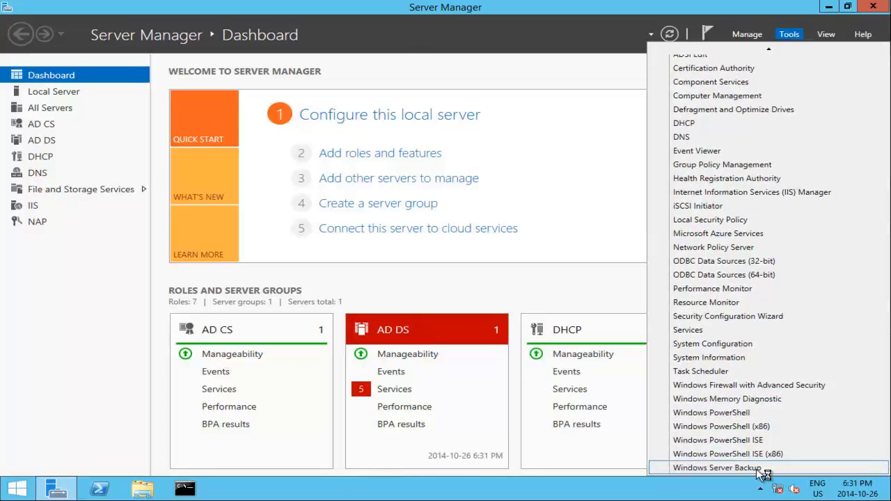
{"action": "left_click", "coordinate": [759, 468]}
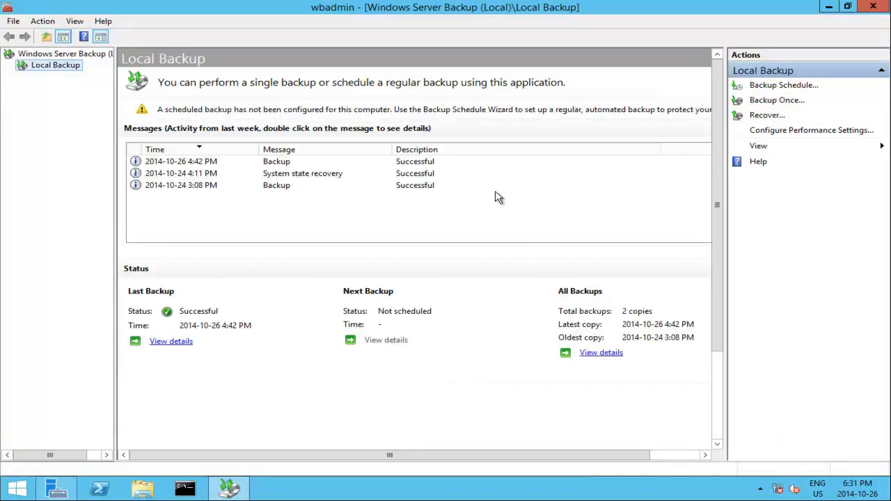
{"action": "left_click", "coordinate": [215, 164]}
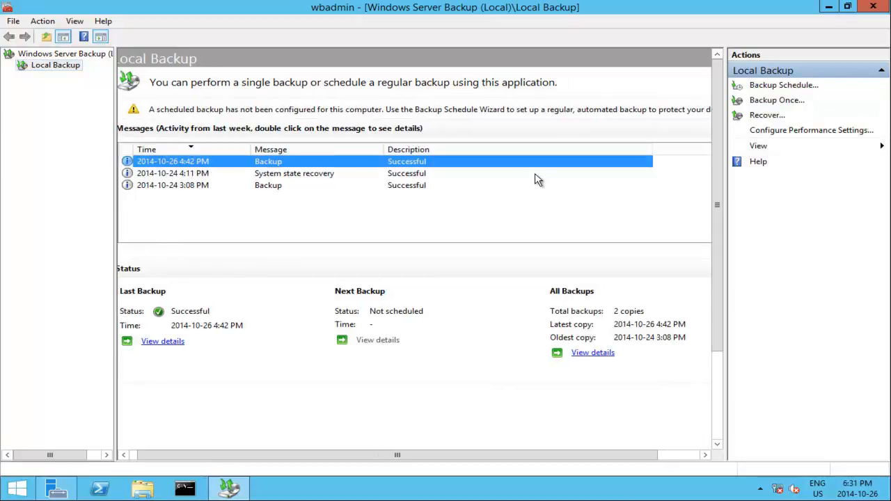
Start a recovery from this server using the 2014-10-26 4:42 PM backup, with System state as the recovery type
{"action": "left_click", "coordinate": [768, 117]}
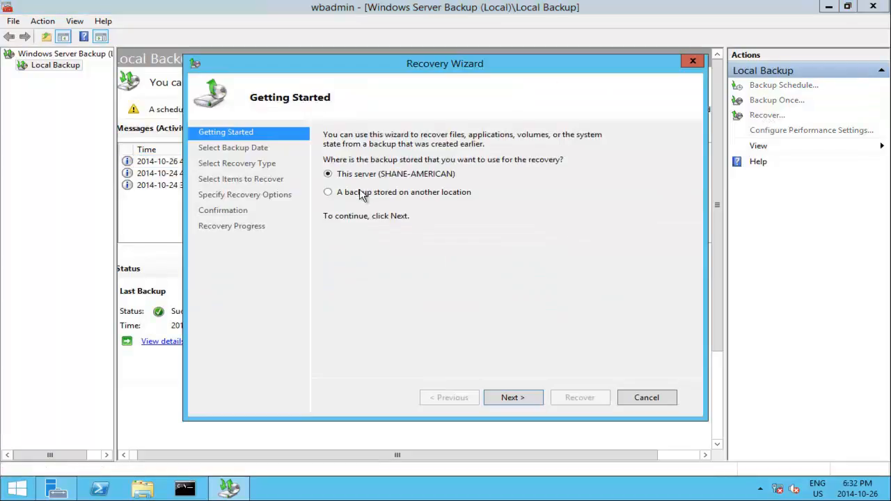
{"action": "left_click", "coordinate": [512, 397]}
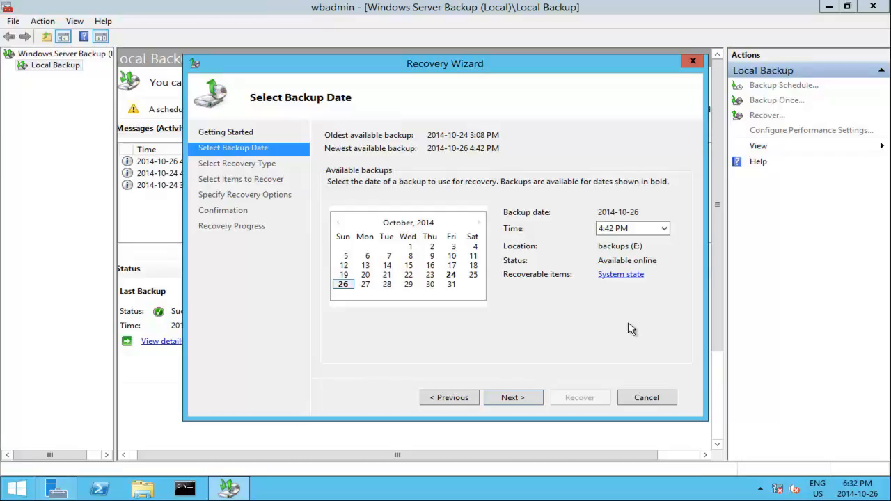
{"action": "left_click", "coordinate": [528, 401]}
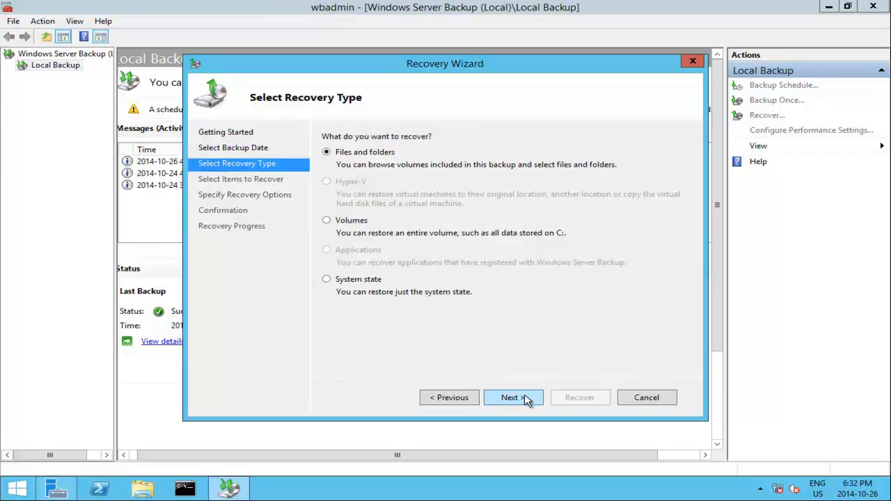
{"action": "left_click", "coordinate": [360, 280]}
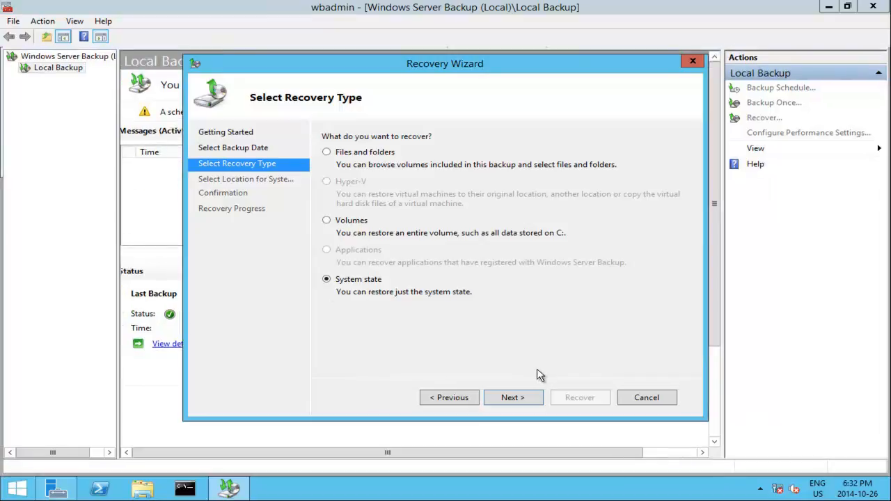
{"action": "left_click", "coordinate": [526, 404]}
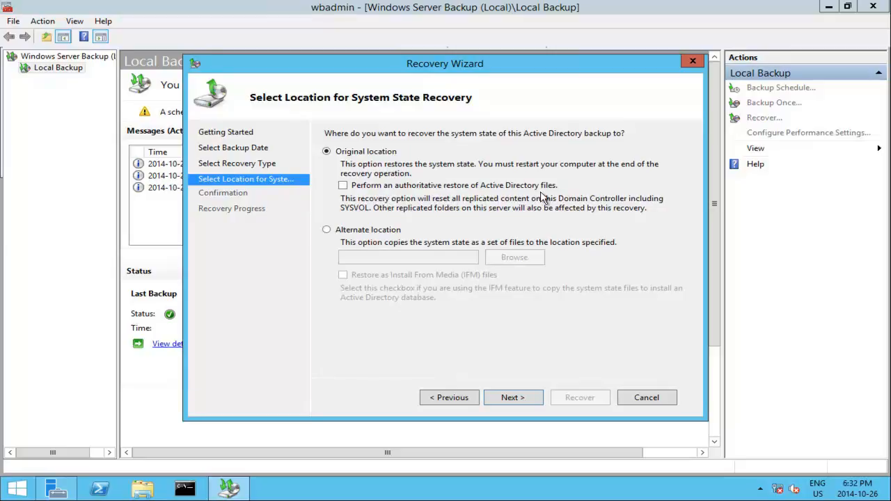
Set the recovery to the original location without an authoritative restore of Active Directory files, and start the system state recovery without automatic reboot
{"action": "left_click", "coordinate": [342, 185]}
{"action": "left_click", "coordinate": [529, 401]}
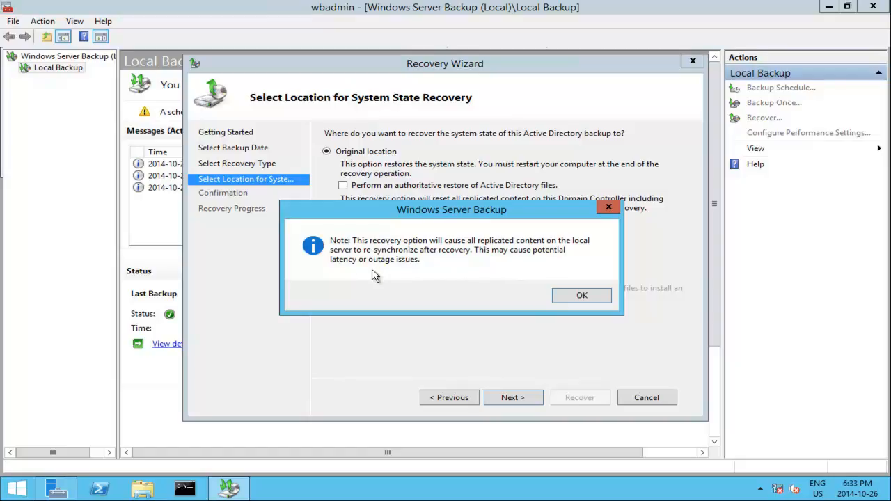
{"action": "left_click", "coordinate": [582, 297]}
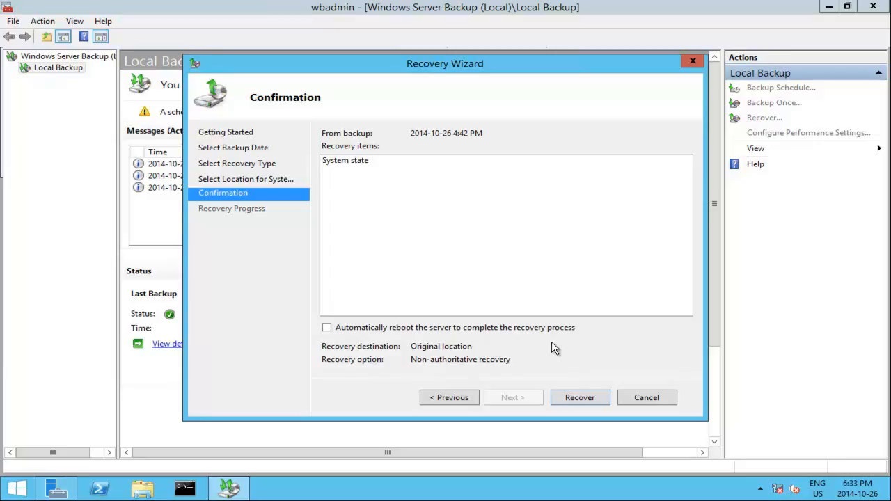
{"action": "left_click", "coordinate": [589, 400]}
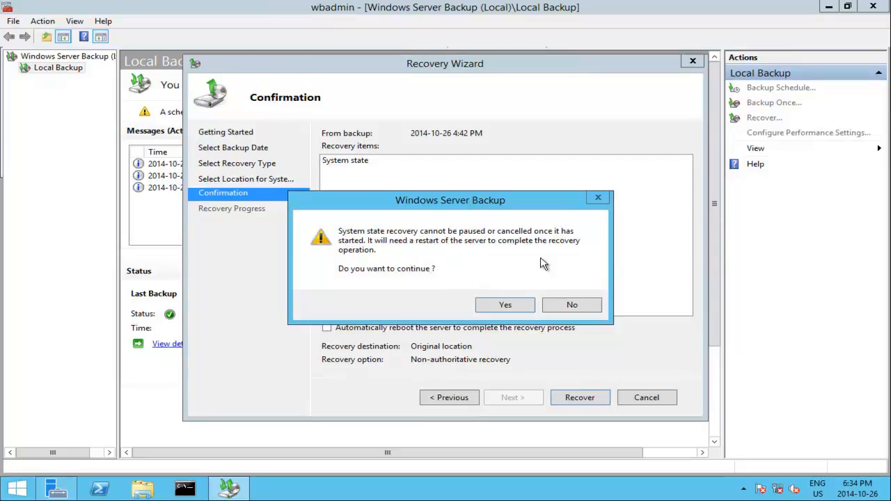
{"action": "left_click", "coordinate": [507, 307]}
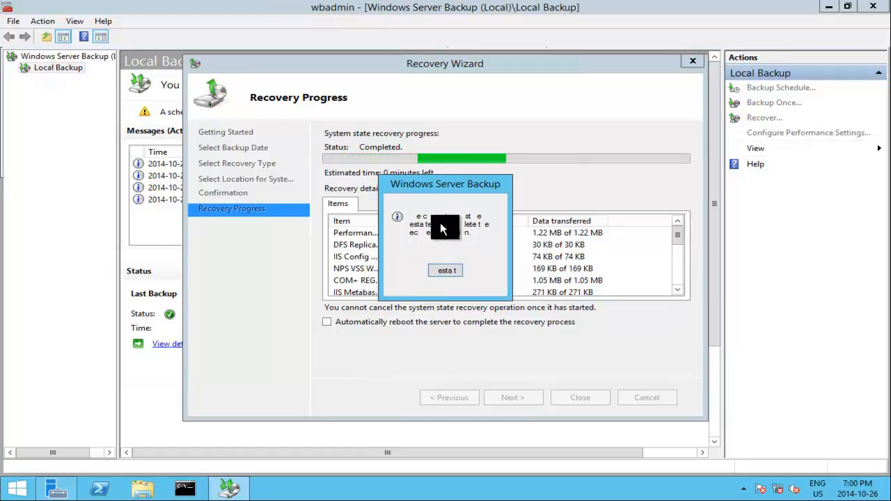
Restart the server to complete the recovery, sign in by entering the account password, and dismiss the wbadmin completion notice
{"action": "left_click", "coordinate": [445, 272]}
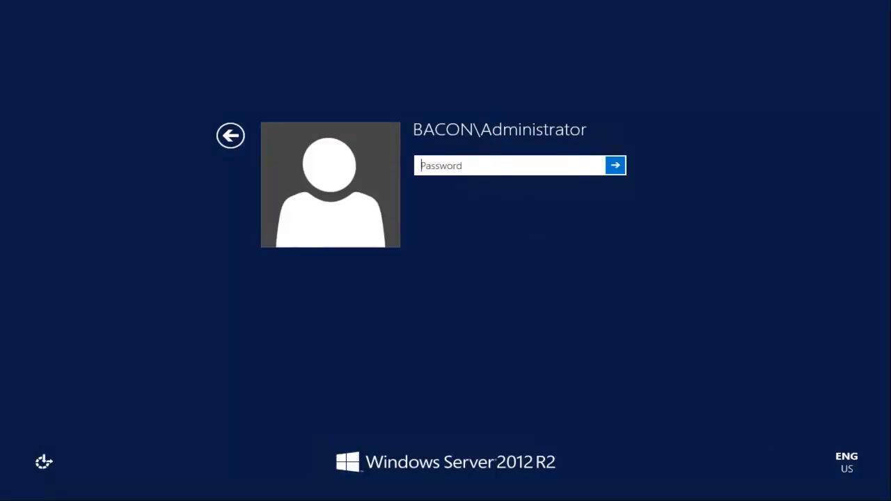
{"action": "type", "text": "•••••••"}
{"action": "key", "text": "Return"}
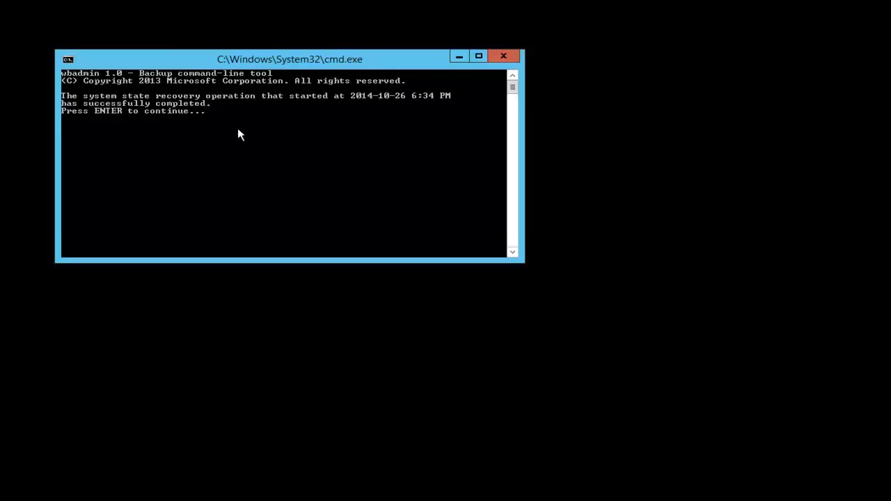
{"action": "key", "text": "Return"}
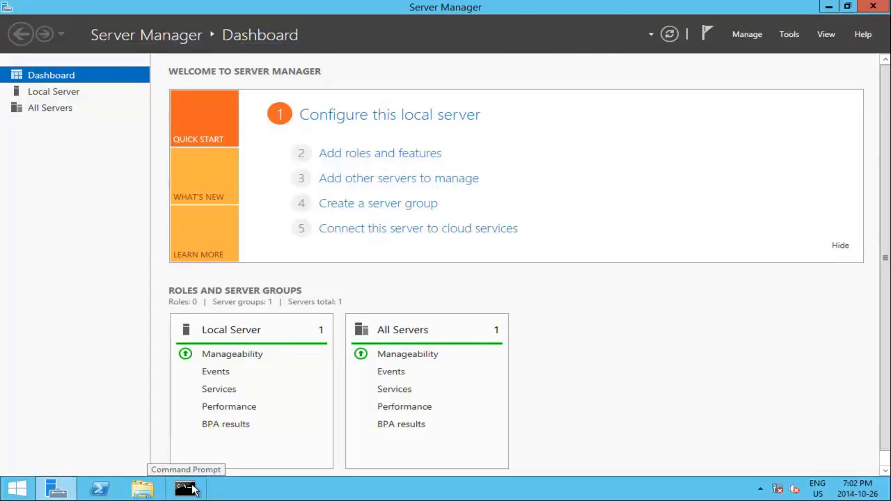
Open an administrator Command Prompt and start the ntdsutil utility
{"action": "right_click", "coordinate": [28, 490]}
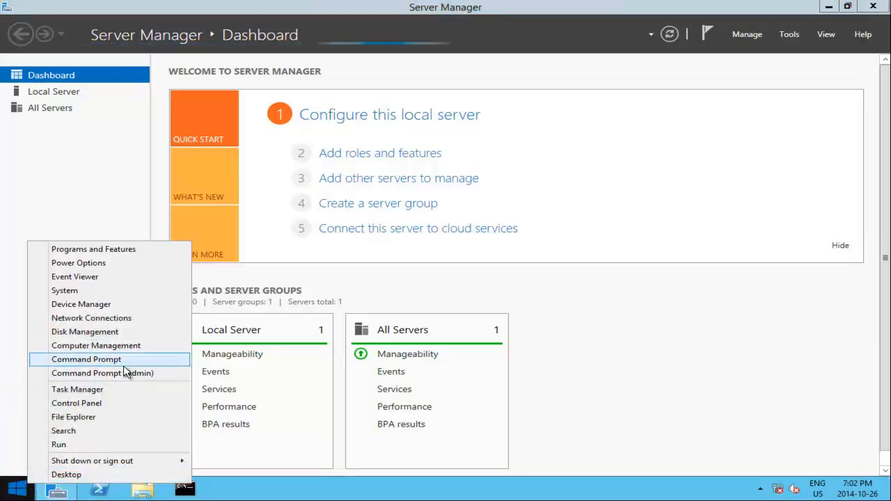
{"action": "left_click", "coordinate": [175, 376]}
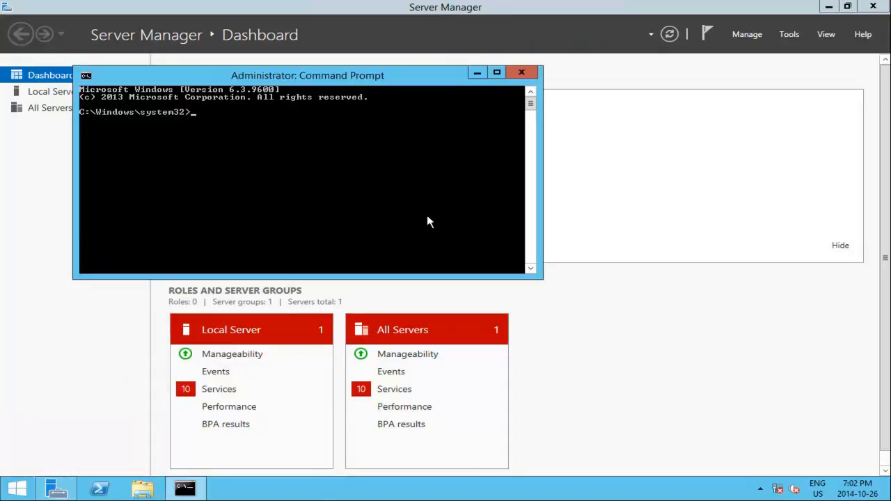
{"action": "type", "text": "ntd"}
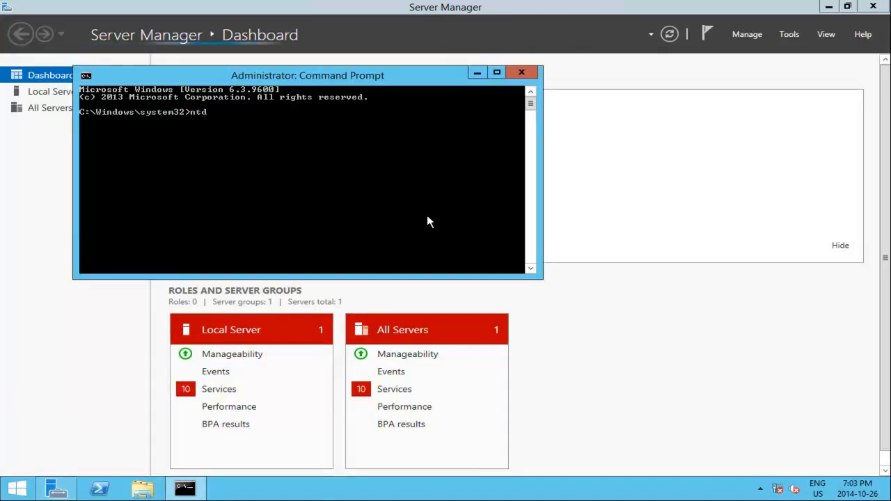
{"action": "type", "text": "sutil"}
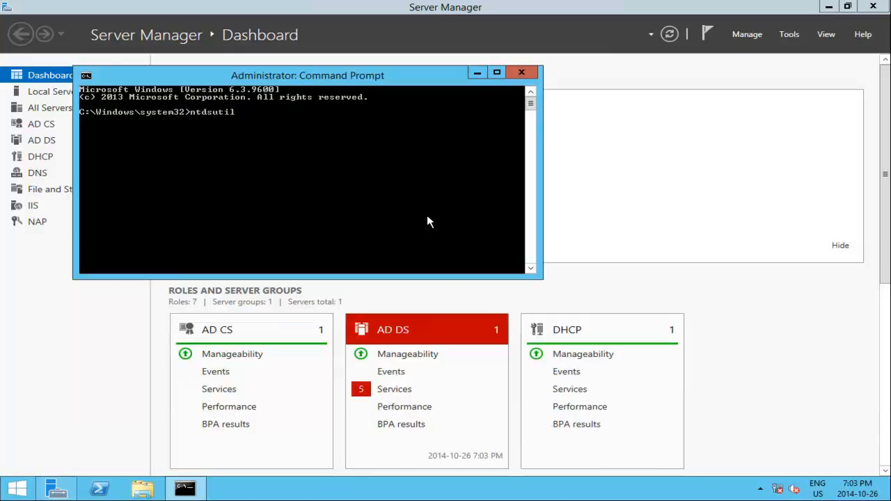
{"action": "key", "text": "Return"}
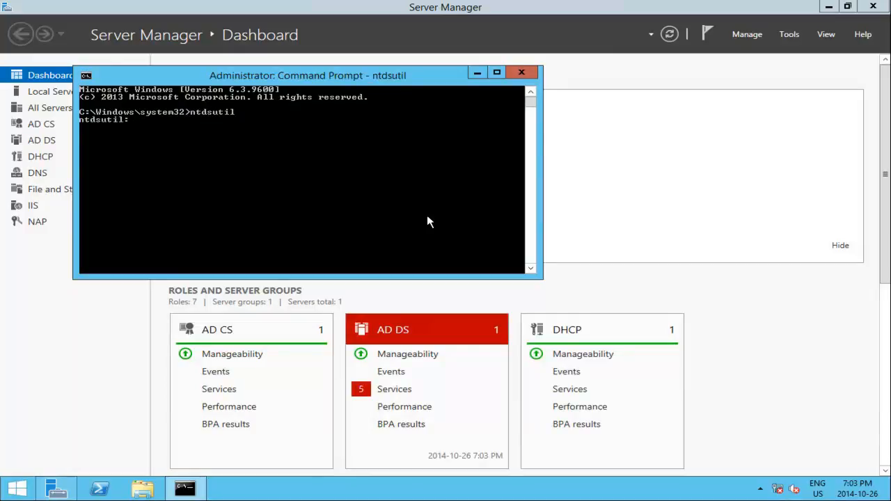
Display the ntdsutil help and enlarge the window to review the full list of available commands
{"action": "type", "text": "?"}
{"action": "key", "text": "Return"}
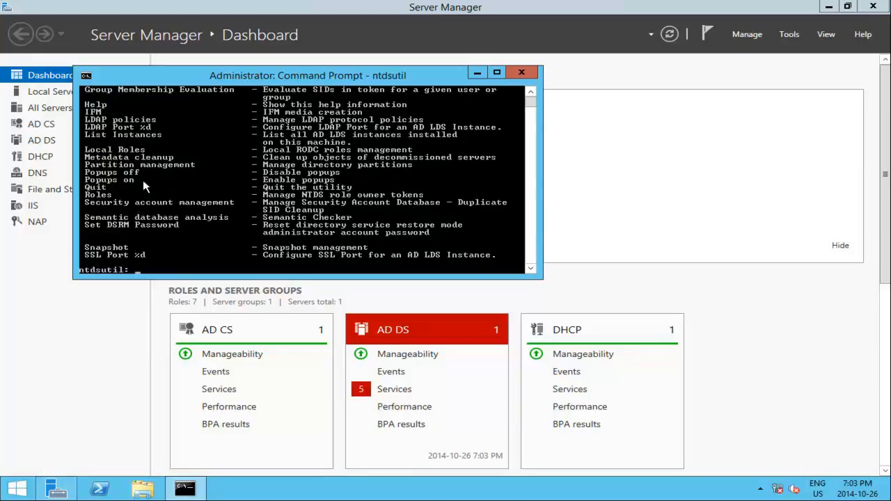
{"action": "double_click", "coordinate": [531, 91]}
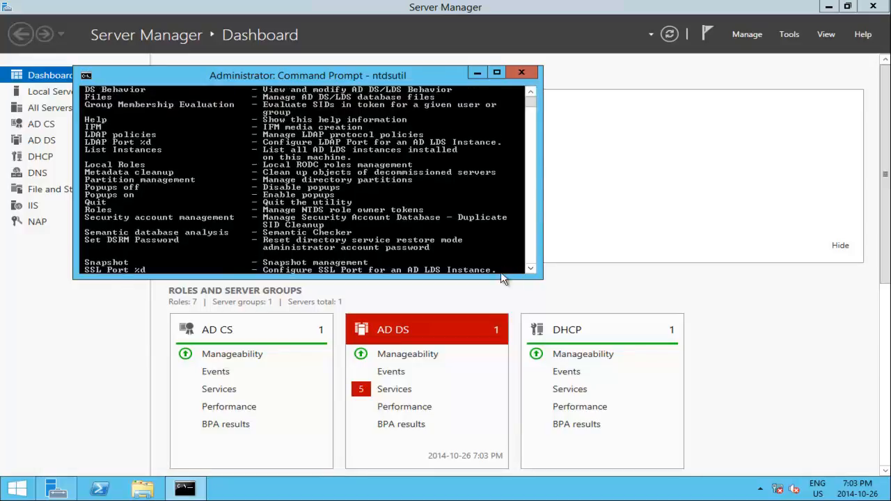
{"action": "left_click_drag", "start_coordinate": [496, 277], "coordinate": [496, 382]}
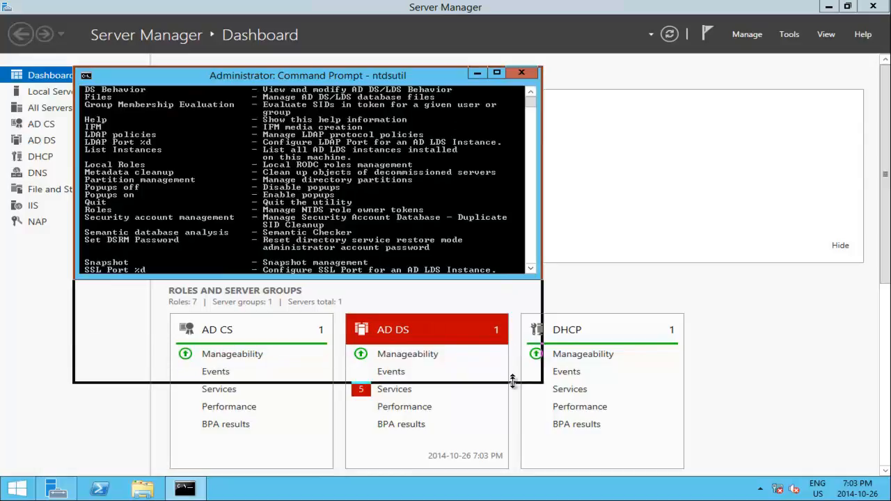
{"action": "left_click", "coordinate": [529, 92]}
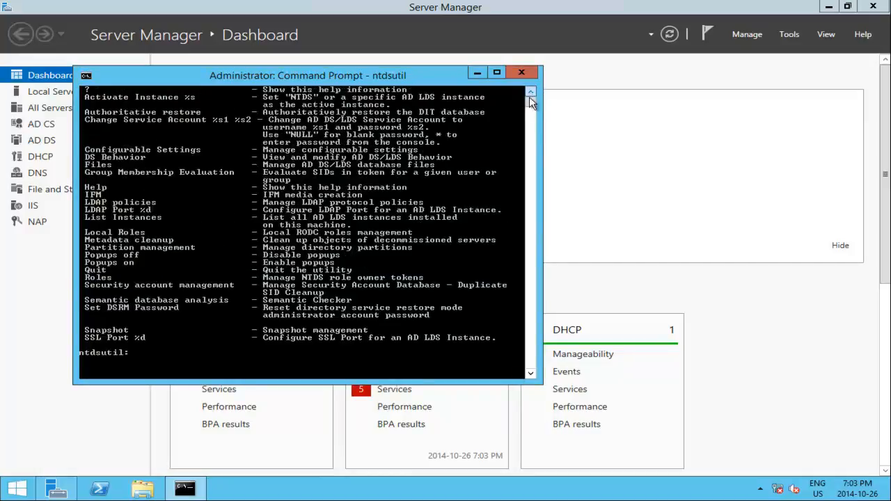
{"action": "scroll", "coordinate": [358, 175], "scroll_direction": "up", "scroll_amount": 1}
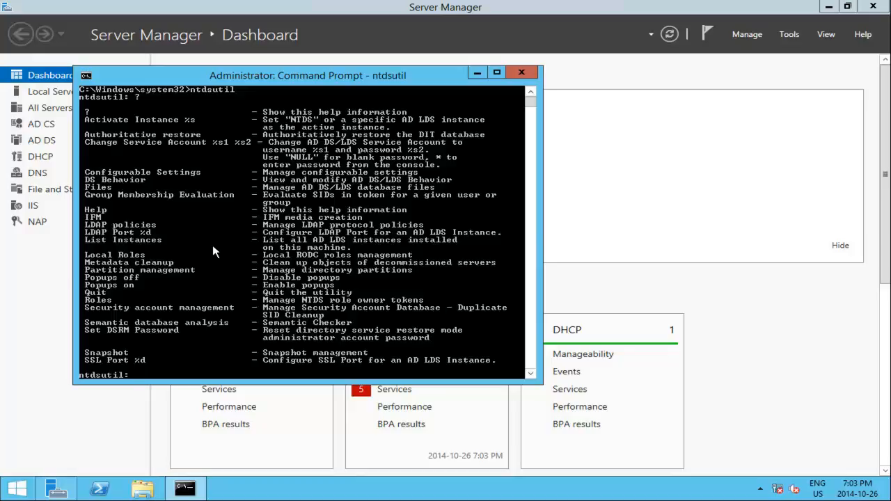
List the directory instances in ntdsutil and activate the ntds instance
{"action": "type", "text": "list instances"}
{"action": "key", "text": "Return"}
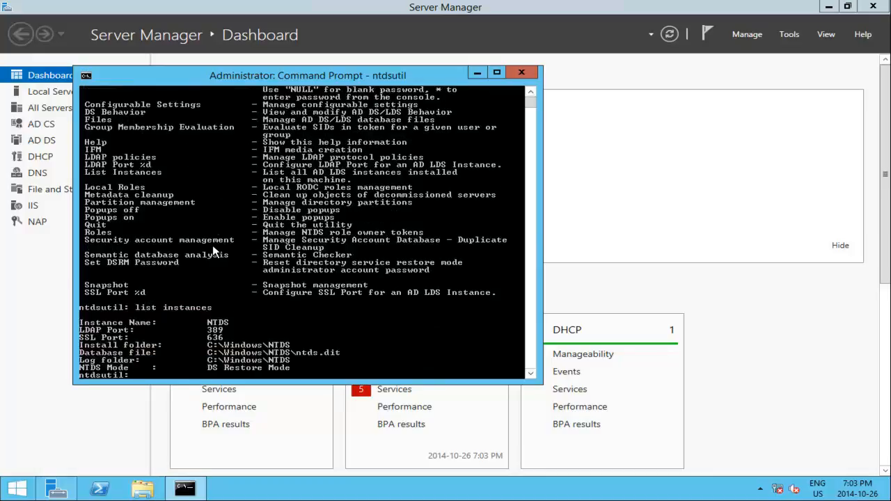
{"action": "type", "text": "activate instance ntds"}
{"action": "key", "text": "Return"}
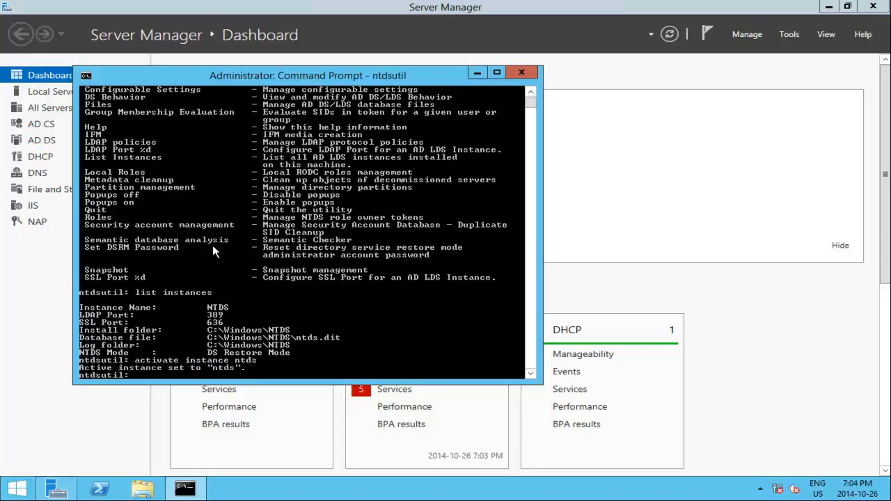
Try to display help for the authoritative restore command from the ntdsutil prompt
{"action": "type", "text": "authortative resot"}
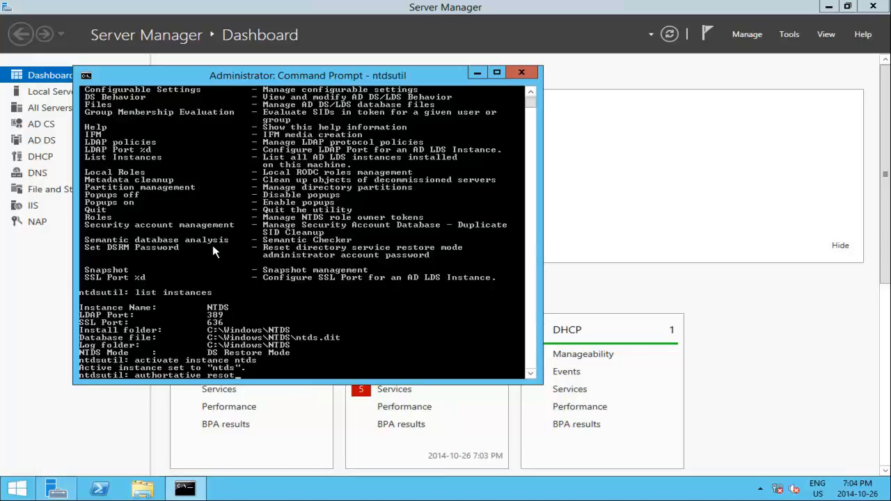
{"action": "type", "text": "ore"}
{"action": "key", "text": "BackSpace"}
{"action": "key", "text": "BackSpace"}
{"action": "key", "text": "BackSpace"}
{"action": "key", "text": "BackSpace"}
{"action": "key", "text": "BackSpace"}
{"action": "type", "text": "tore ?"}
{"action": "key", "text": "Return"}
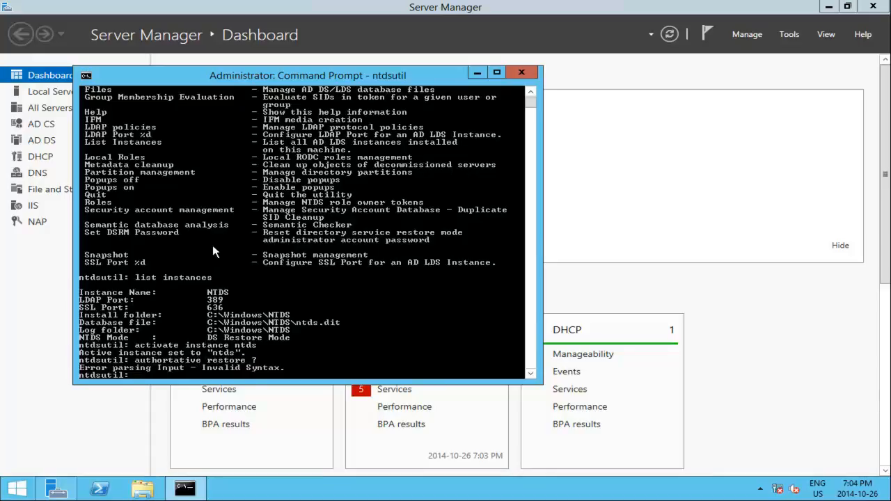
Correct the recalled command's spelling to "authoritative restore ?" and try to run it again
{"action": "key", "text": "Up"}
{"action": "key", "text": "Left"}
{"action": "key", "text": "Left"}
{"action": "key", "text": "Left"}
{"action": "key", "text": "Left"}
{"action": "key", "text": "Left"}
{"action": "key", "text": "Left"}
{"action": "key", "text": "Left"}
{"action": "key", "text": "Left"}
{"action": "key", "text": "Left"}
{"action": "key", "text": "Left"}
{"action": "key", "text": "Left"}
{"action": "key", "text": "Left"}
{"action": "key", "text": "Left"}
{"action": "key", "text": "Left"}
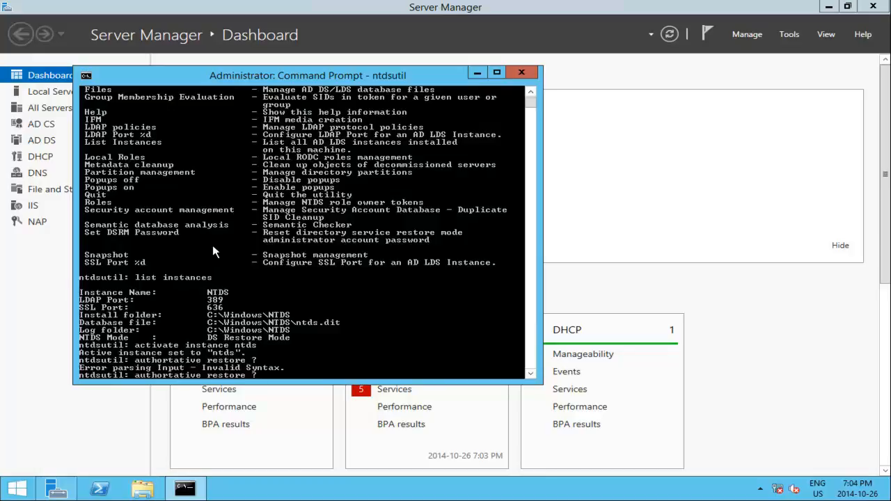
{"action": "key", "text": "Left"}
{"action": "type", "text": "i"}
{"action": "key", "text": "Return"}
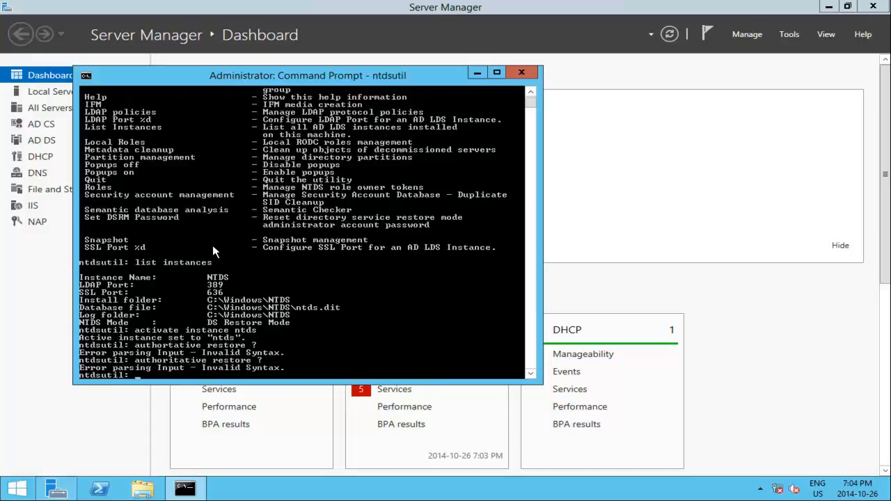
Maximize the console, enter ntdsutil's authoritative restore mode without the question mark, and display that mode's help
{"action": "left_click", "coordinate": [529, 103]}
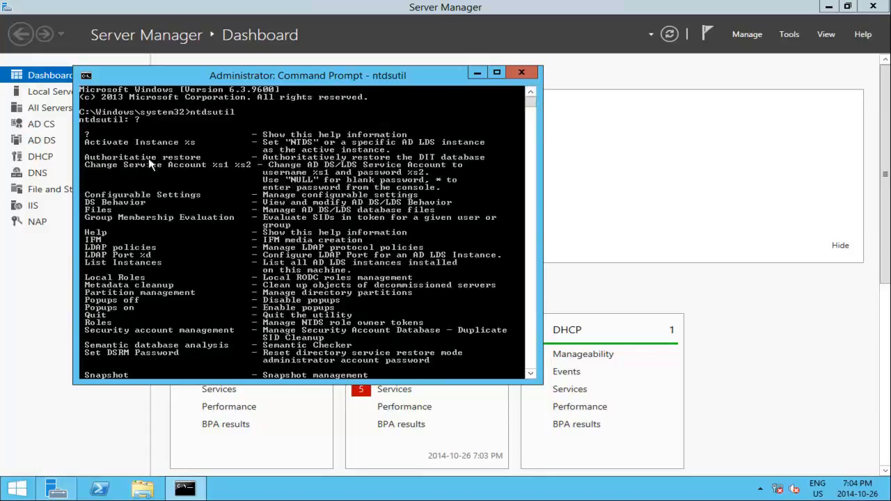
{"action": "left_click", "coordinate": [500, 67]}
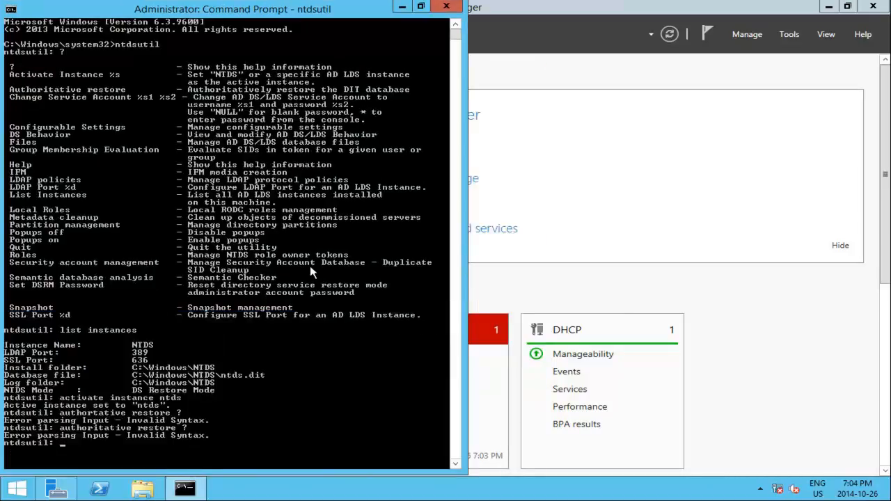
{"action": "key", "text": "Up"}
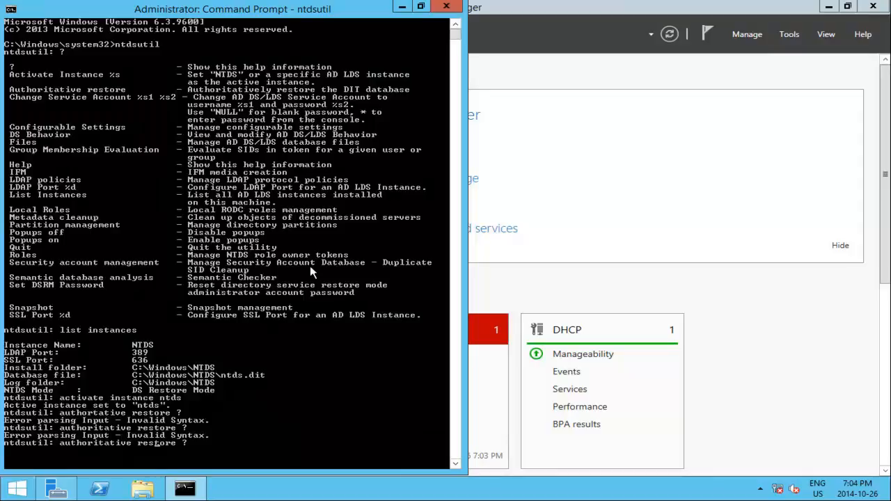
{"action": "key", "text": "Left"}
{"action": "key", "text": "Left"}
{"action": "key", "text": "Left"}
{"action": "key", "text": "Left"}
{"action": "key", "text": "Right"}
{"action": "key", "text": "Right"}
{"action": "key", "text": "Right"}
{"action": "key", "text": "Right"}
{"action": "key", "text": "Right"}
{"action": "key", "text": "Right"}
{"action": "key", "text": "BackSpace"}
{"action": "key", "text": "BackSpace"}
{"action": "key", "text": "BackSpace"}
{"action": "type", "text": "e"}
{"action": "key", "text": "Return"}
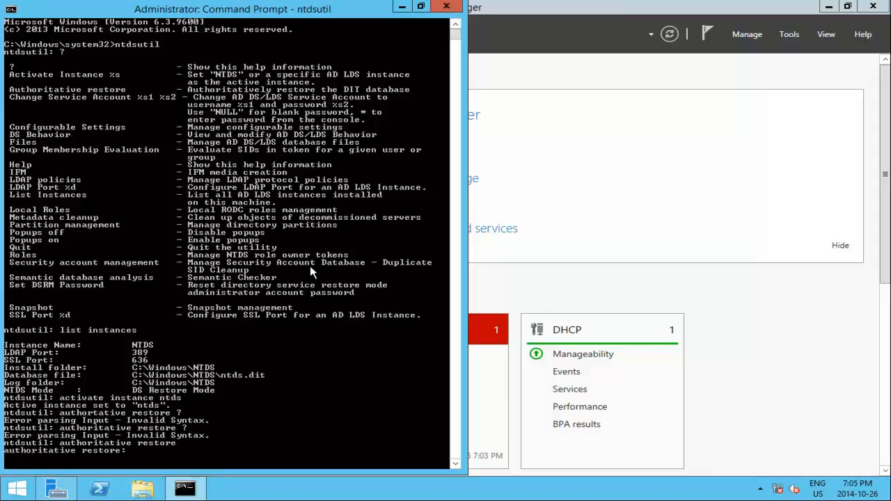
{"action": "type", "text": "?"}
{"action": "key", "text": "Return"}
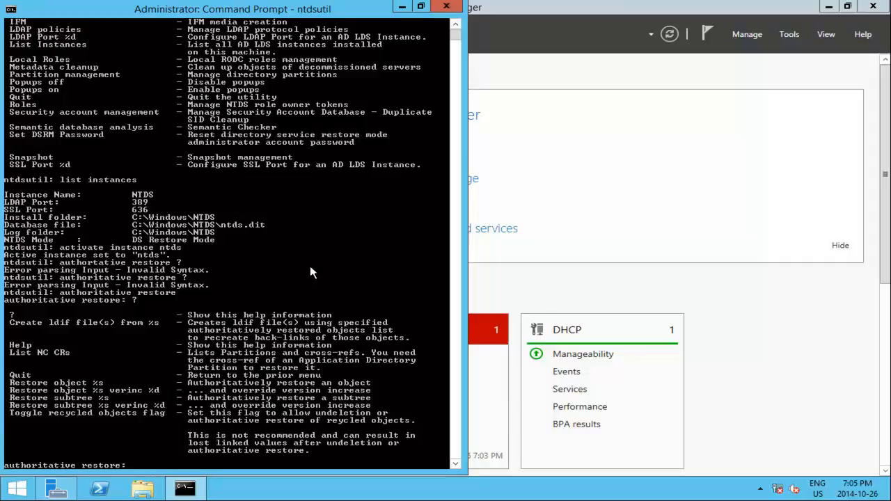
Enter a restore subtree command targeting ou=authrestore in authoritative restore mode
{"action": "type", "text": "restore subtreeuth"}
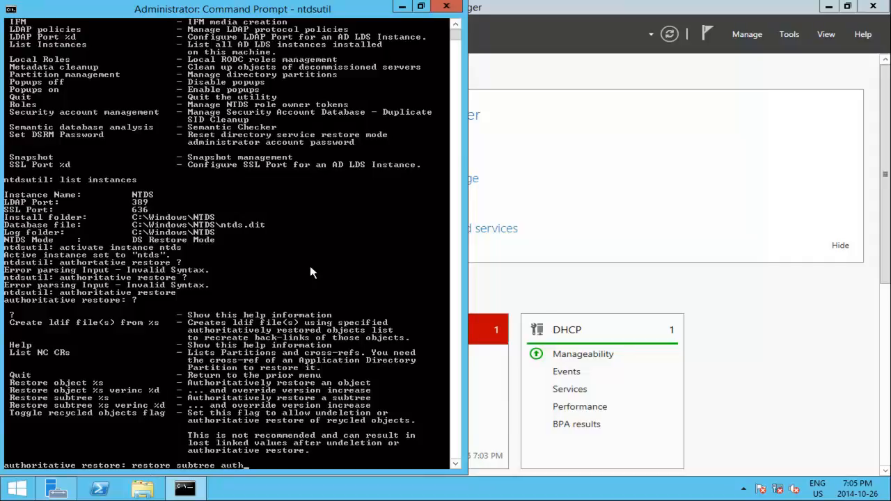
{"action": "key", "text": "BackSpace"}
{"action": "key", "text": "BackSpace"}
{"action": "key", "text": "BackSpace"}
{"action": "key", "text": "BackSpace"}
{"action": "key", "text": "BackSpace"}
{"action": "type", "text": "ou=authrestore"}
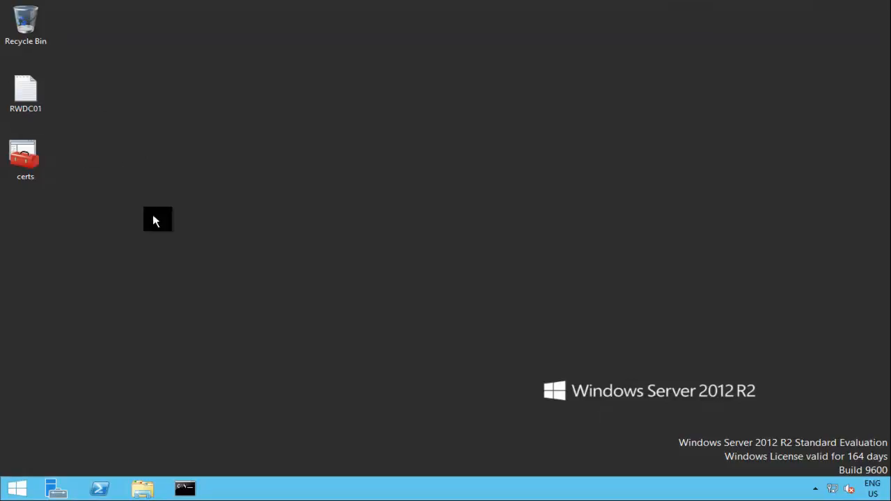
Open Active Directory Users and Computers and check the AuthRestore OU's contents and the members of bobsgroup
{"action": "left_click", "coordinate": [57, 489]}
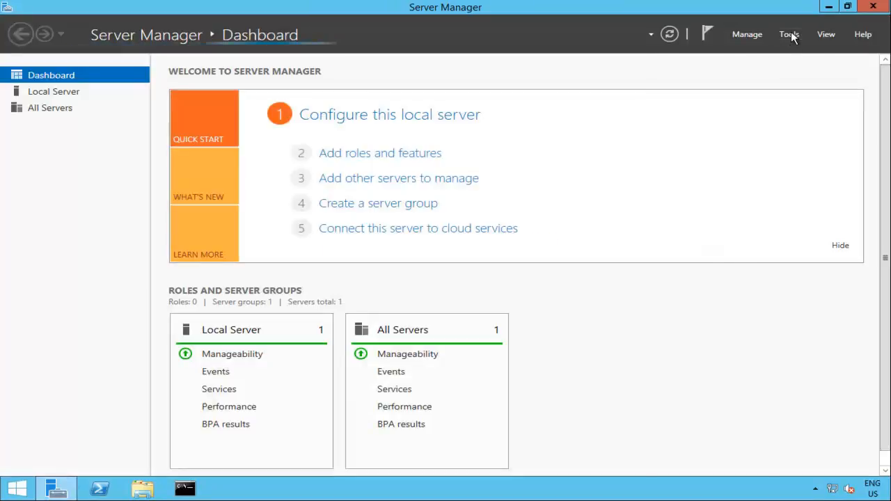
{"action": "left_click", "coordinate": [791, 33]}
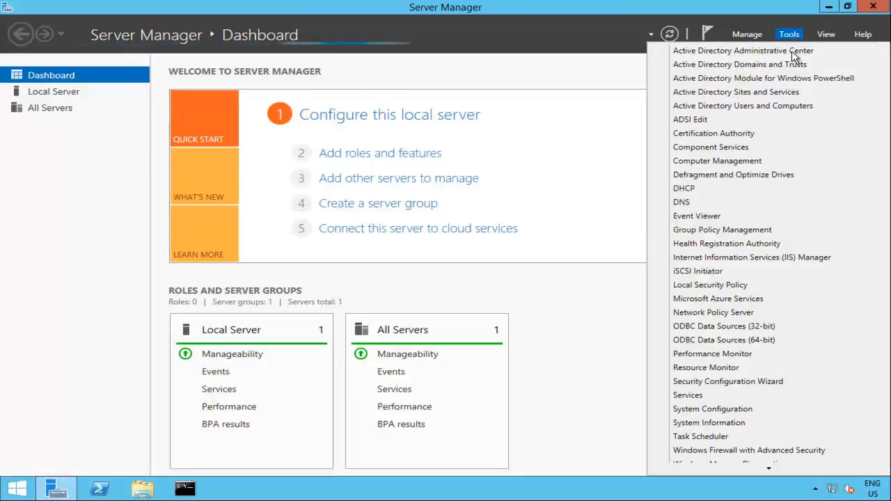
{"action": "left_click", "coordinate": [788, 106]}
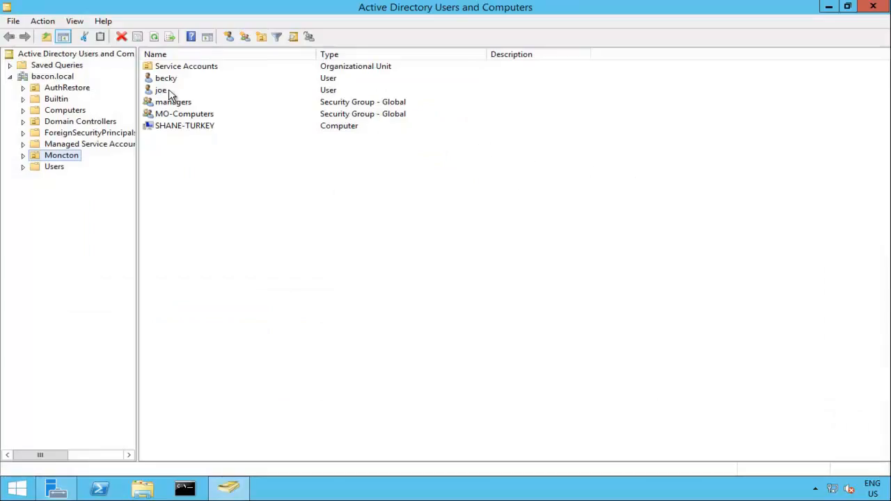
{"action": "left_click", "coordinate": [75, 89]}
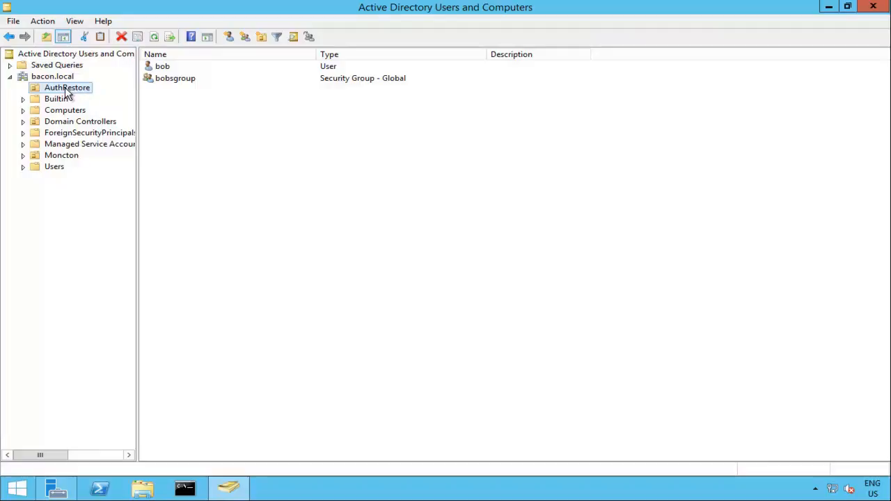
{"action": "left_click", "coordinate": [181, 68]}
{"action": "double_click", "coordinate": [185, 81]}
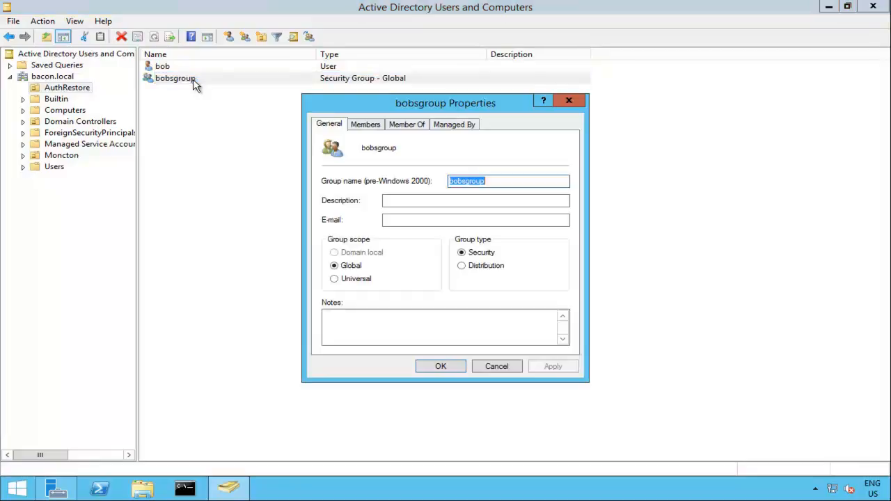
{"action": "left_click", "coordinate": [365, 124]}
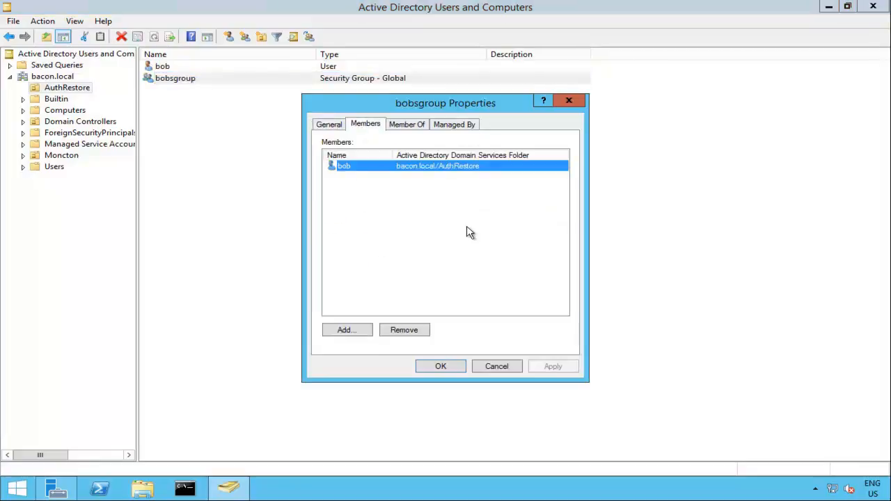
{"action": "left_click", "coordinate": [508, 371]}
Check the members of the managers group in the Moncton OU, including the account from AuthRestore, and close its properties unchanged
{"action": "left_click", "coordinate": [64, 157]}
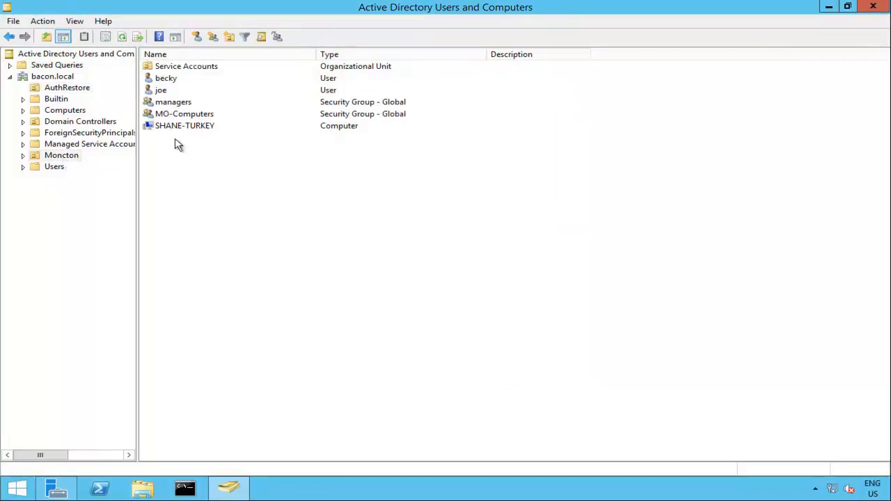
{"action": "double_click", "coordinate": [193, 103]}
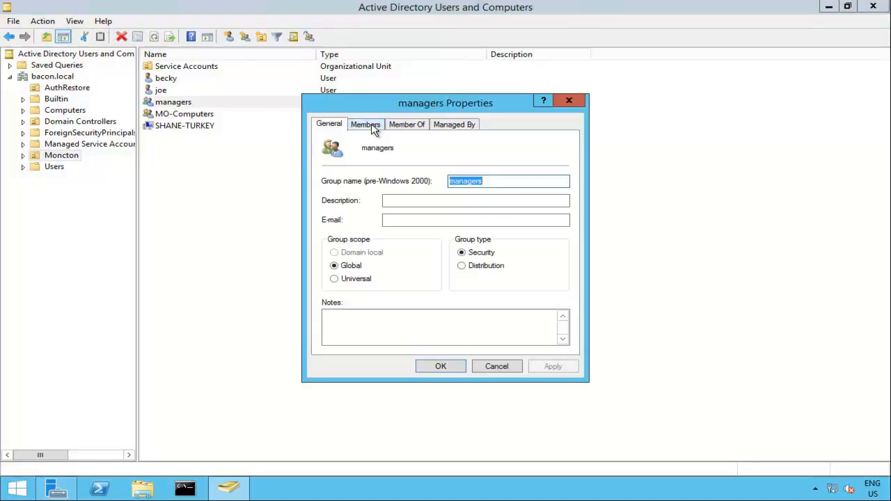
{"action": "left_click", "coordinate": [372, 127]}
{"action": "left_click", "coordinate": [359, 179]}
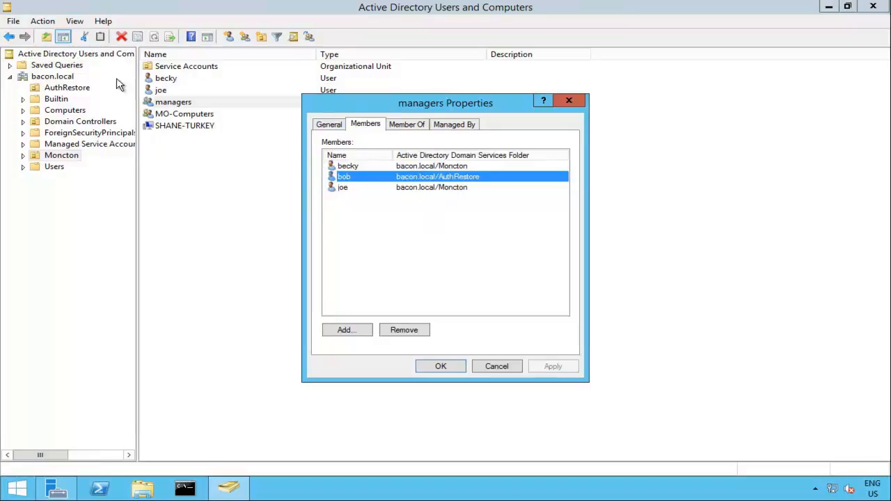
{"action": "left_click", "coordinate": [502, 368]}
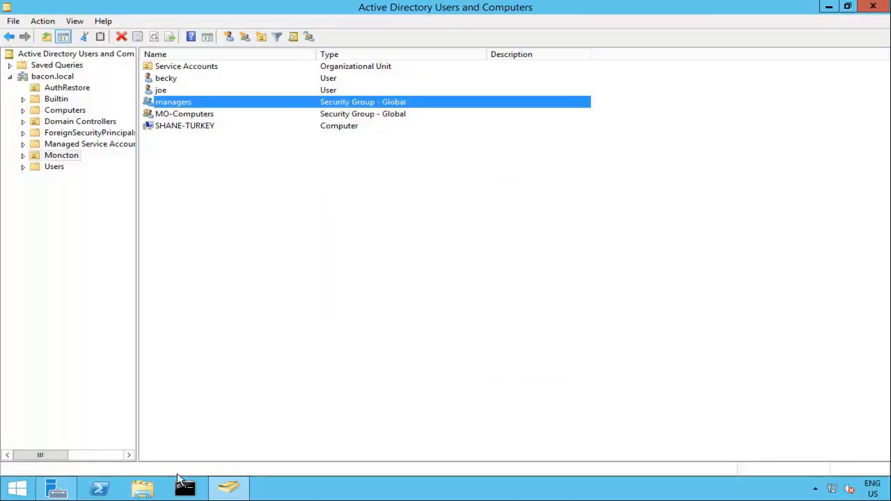
Open File Explorer and look for the restore's LDF file in the Administrator.SHANE-AMERICAN and Administrator profile folders under C:\Users
{"action": "left_click", "coordinate": [155, 492]}
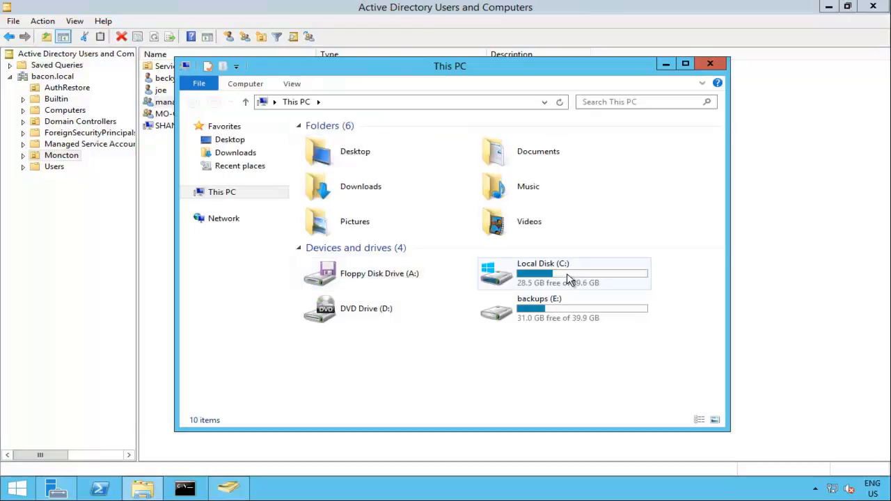
{"action": "double_click", "coordinate": [568, 279]}
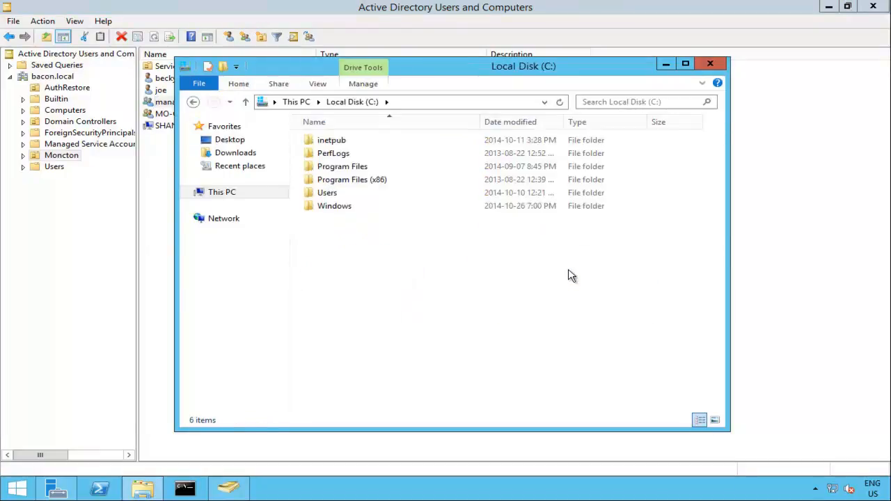
{"action": "double_click", "coordinate": [313, 193]}
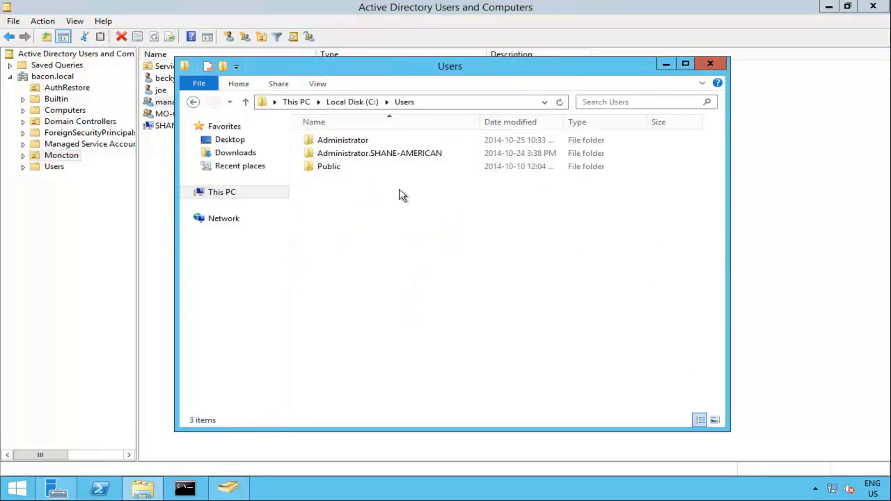
{"action": "double_click", "coordinate": [360, 153]}
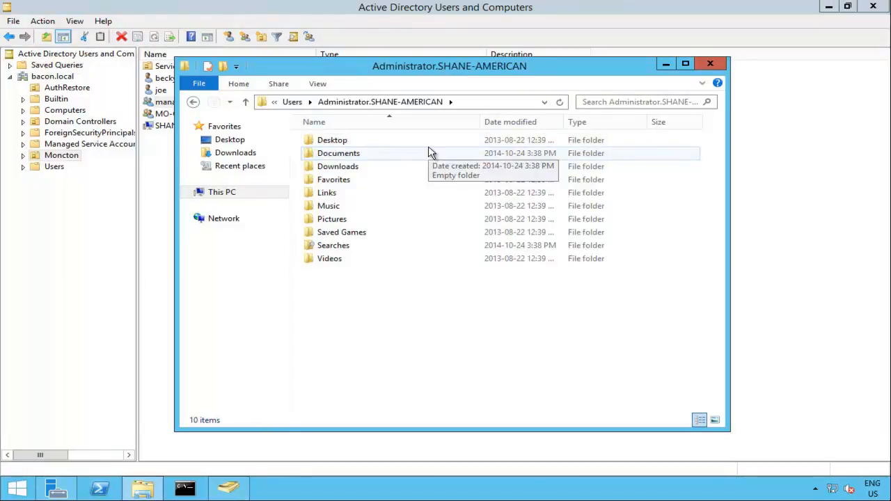
{"action": "left_click", "coordinate": [295, 102]}
{"action": "double_click", "coordinate": [357, 141]}
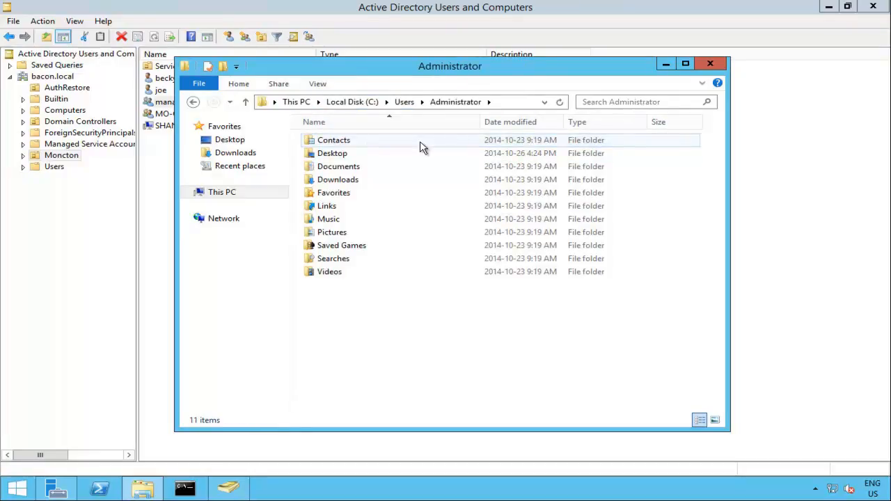
{"action": "double_click", "coordinate": [348, 168]}
{"action": "left_click", "coordinate": [355, 102]}
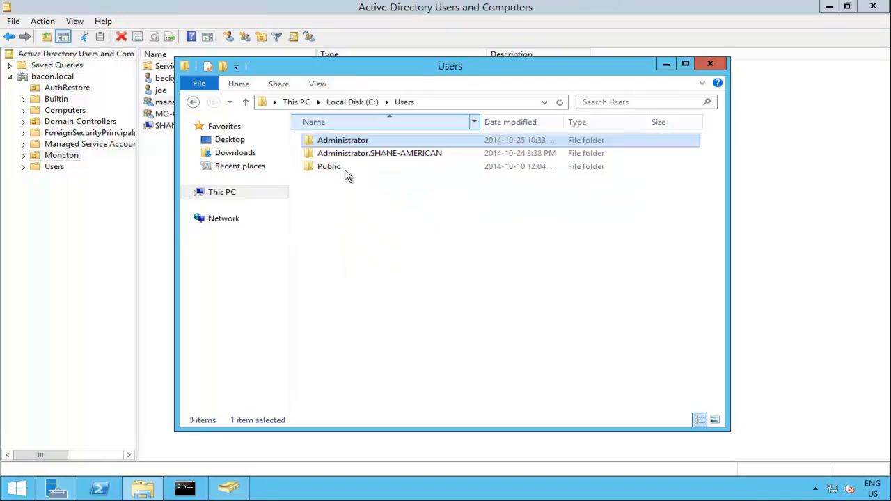
Check the Documents folder of the Administrator.SHANE-AMERICAN profile and return to the C:\Users folder
{"action": "left_click", "coordinate": [353, 156]}
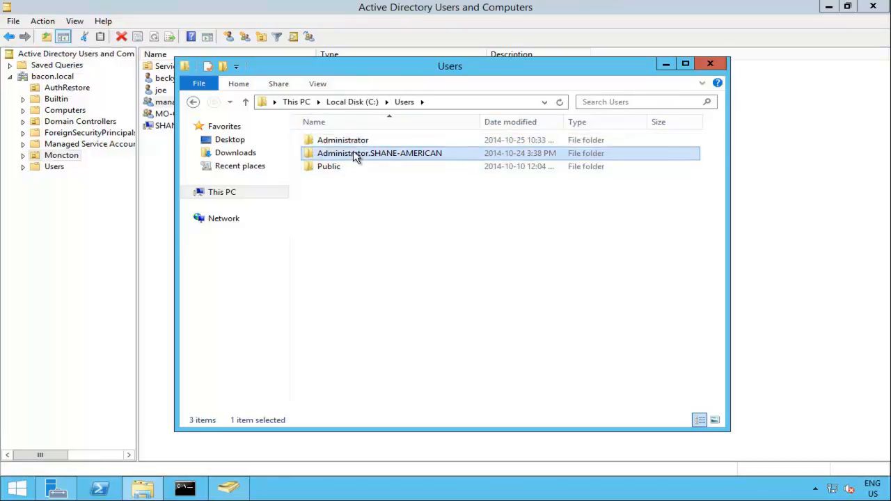
{"action": "double_click", "coordinate": [357, 153]}
{"action": "double_click", "coordinate": [355, 156]}
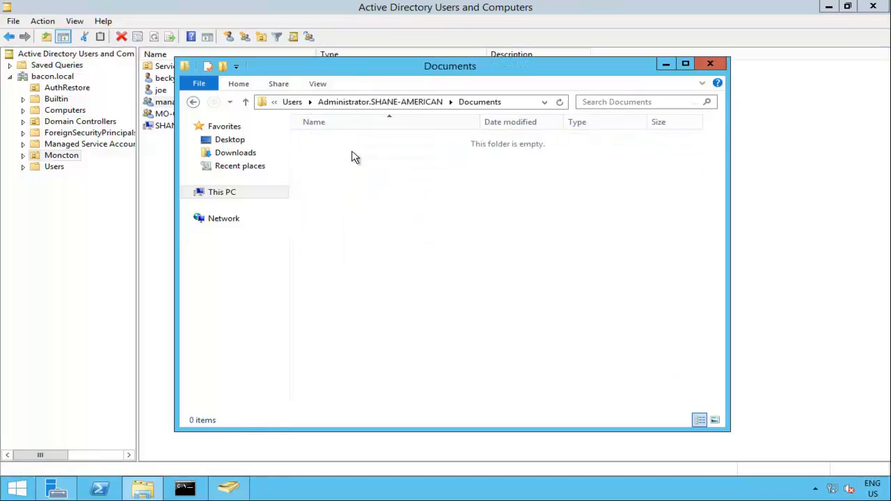
{"action": "left_click", "coordinate": [400, 103]}
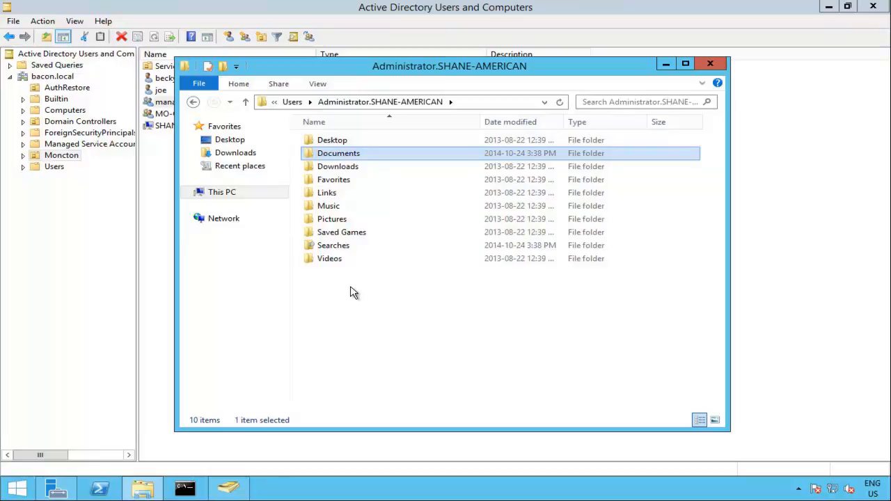
{"action": "left_click", "coordinate": [293, 102]}
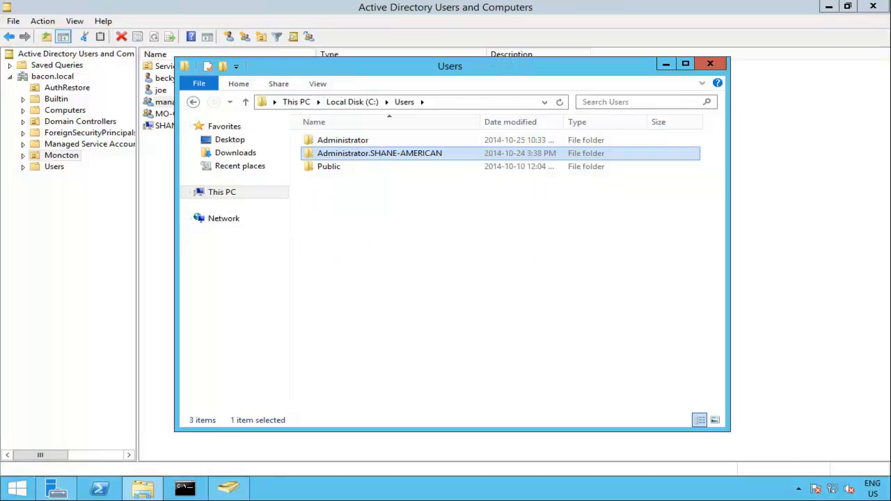
{"action": "key", "text": "alt+F4"}
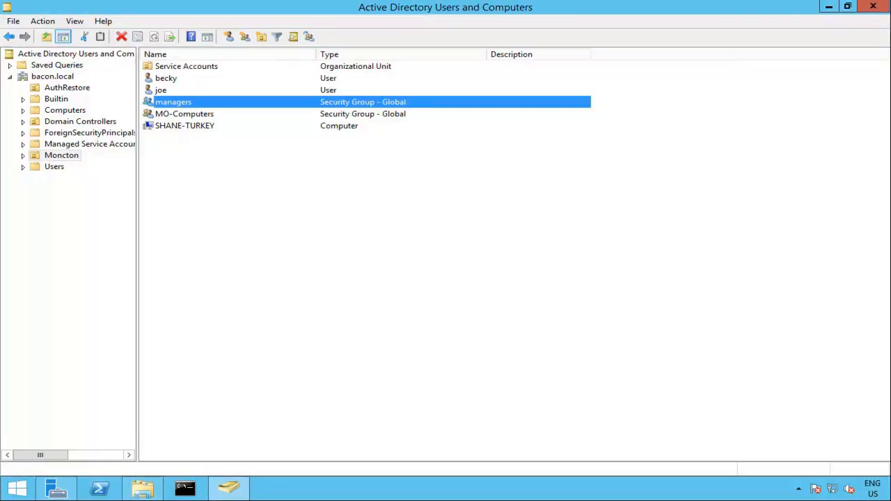
{"action": "left_click", "coordinate": [150, 492]}
{"action": "left_click", "coordinate": [427, 291]}
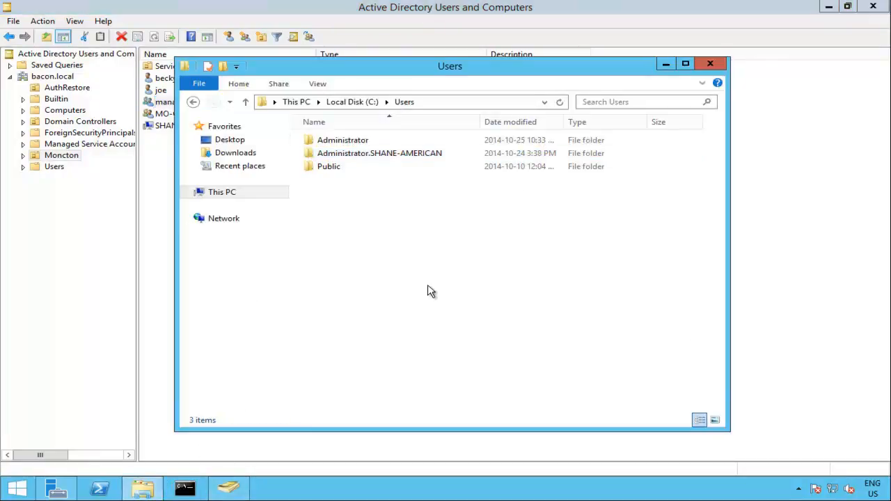
Switch to Command Prompt and search the whole C: drive from its root, subfolders included, for files matching ar*.ldf
{"action": "left_click", "coordinate": [185, 490]}
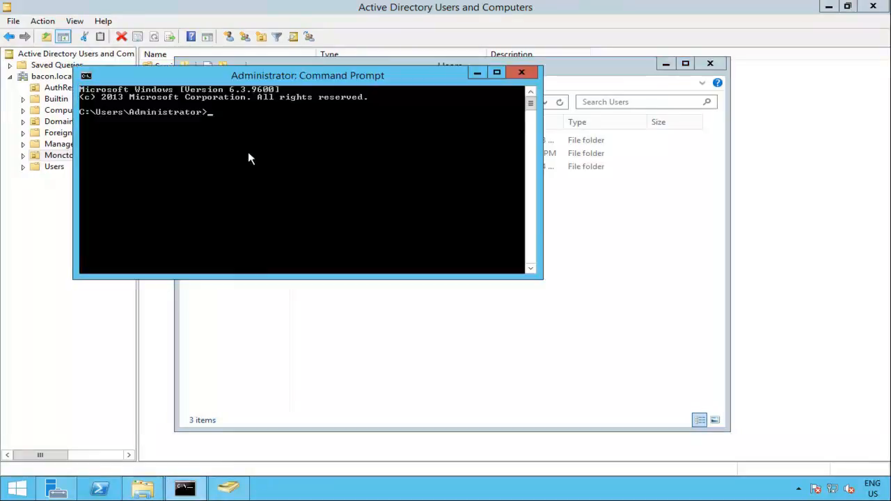
{"action": "type", "text": "cd /"}
{"action": "key", "text": "Return"}
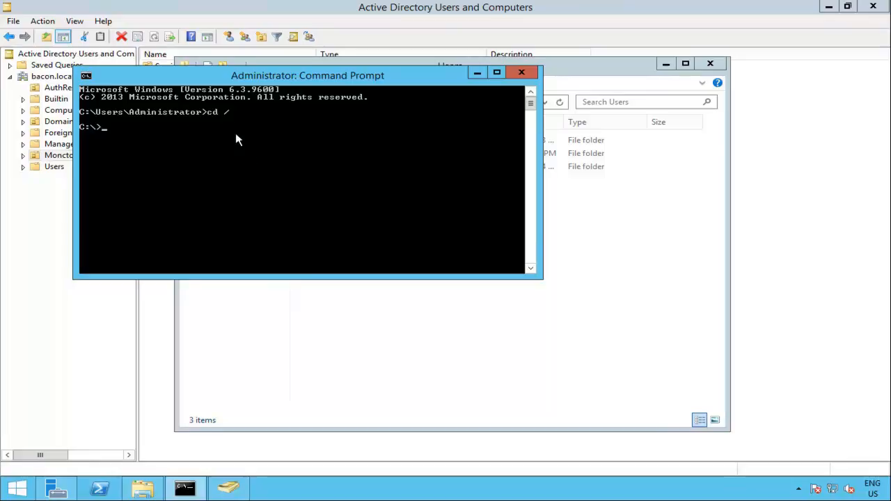
{"action": "type", "text": "dir /s ar*.ldf"}
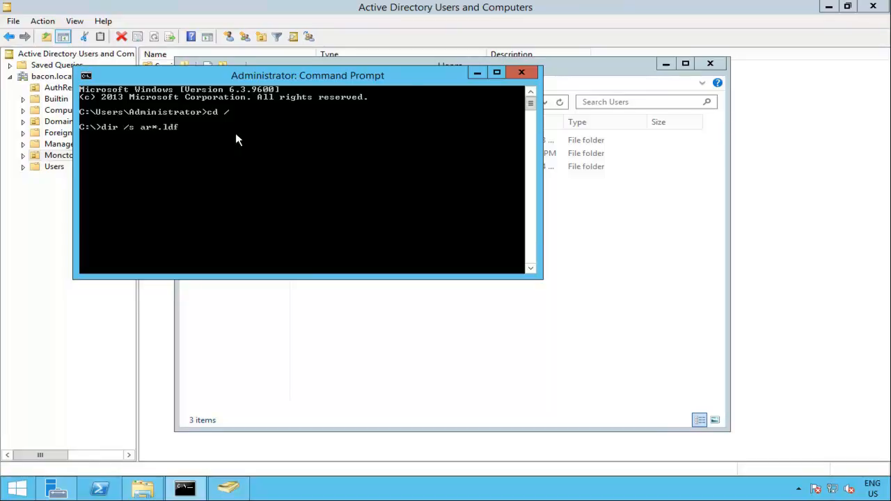
{"action": "key", "text": "Return"}
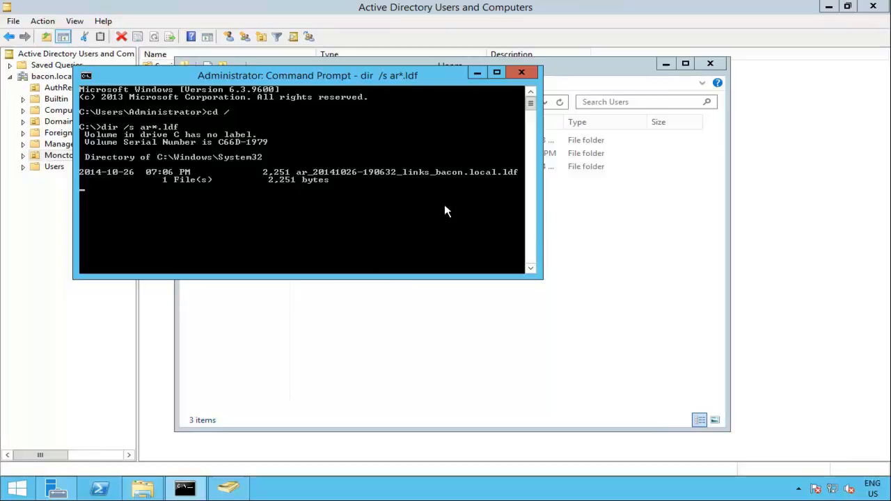
Change the working directory to c:\Windows\System32
{"action": "type", "text": "cd c:"}
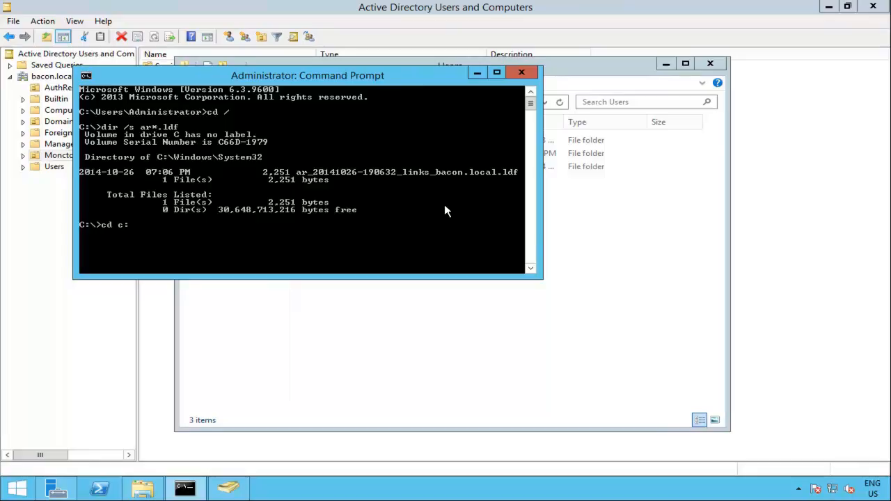
{"action": "type", "text": "\\"}
{"action": "key", "text": "Tab"}
{"action": "key", "text": "BackSpace"}
{"action": "key", "text": "BackSpace"}
{"action": "key", "text": "BackSpace"}
{"action": "key", "text": "BackSpace"}
{"action": "key", "text": "BackSpace"}
{"action": "key", "text": "BackSpace"}
{"action": "key", "text": "BackSpace"}
{"action": "key", "text": "BackSpace"}
{"action": "key", "text": "BackSpace"}
{"action": "key", "text": "BackSpace"}
{"action": "key", "text": "BackSpace"}
{"action": "type", "text": "w"}
{"action": "key", "text": "Tab"}
{"action": "type", "text": "\\syst"}
{"action": "key", "text": "Tab"}
{"action": "type", "text": "32"}
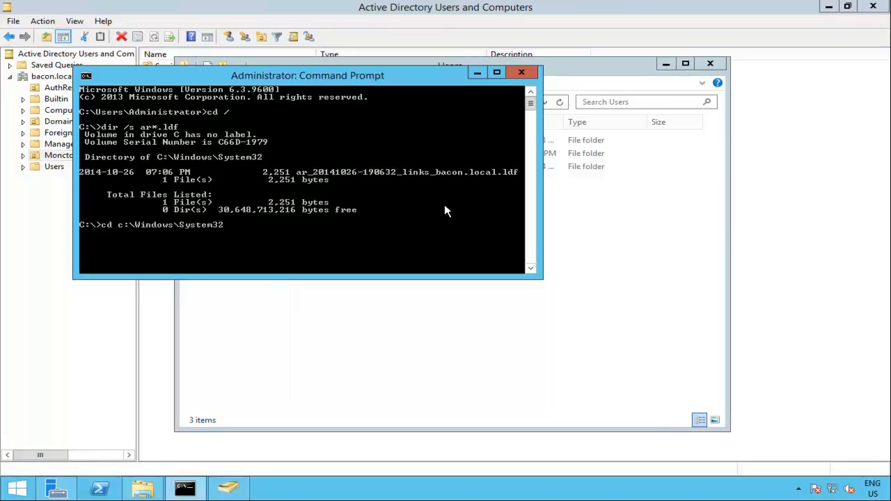
{"action": "key", "text": "Return"}
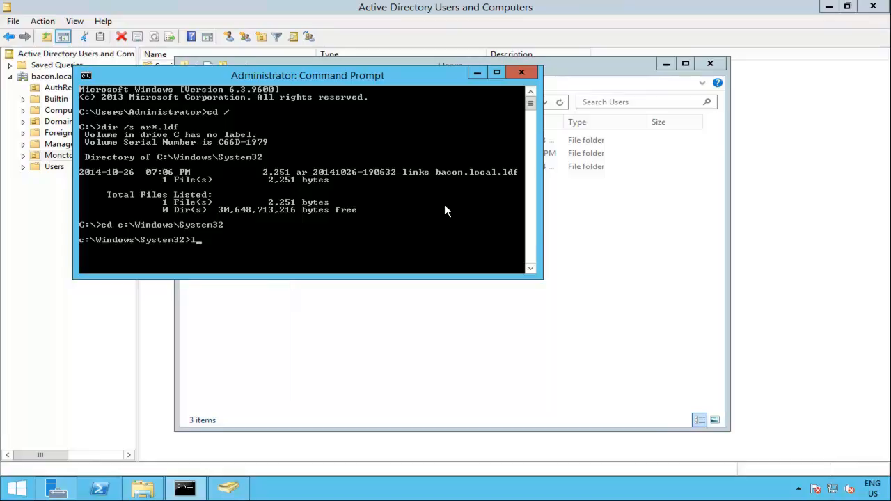
{"action": "type", "text": "notepad a"}
{"action": "key", "text": "Tab"}
{"action": "key", "text": "Return"}
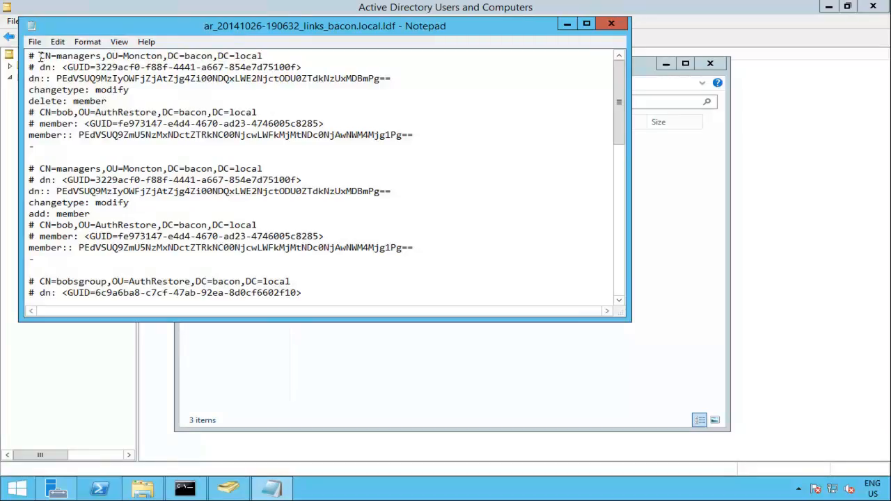
Examine the LDF entries for the managers group in Moncton, including its GUID, encoded DN, change type and member delete and add operations
{"action": "left_click_drag", "start_coordinate": [39, 55], "coordinate": [159, 56]}
{"action": "left_click_drag", "start_coordinate": [214, 55], "coordinate": [220, 56]}
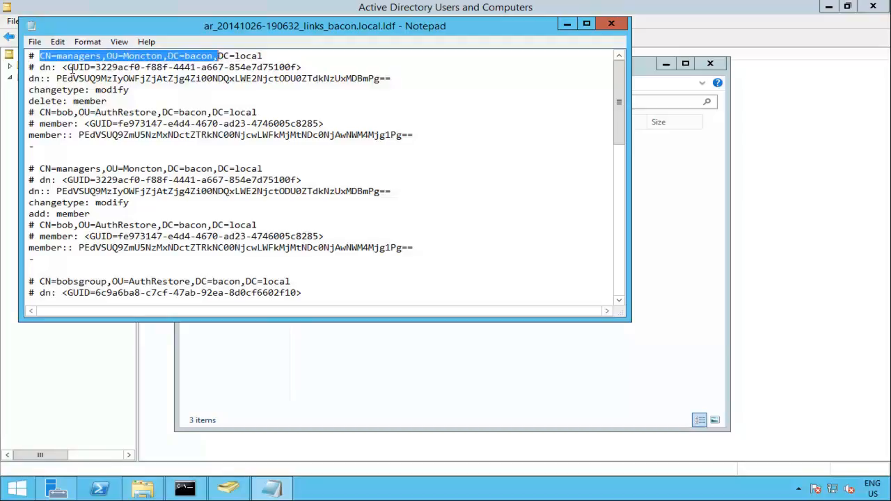
{"action": "left_click_drag", "start_coordinate": [62, 67], "coordinate": [304, 64]}
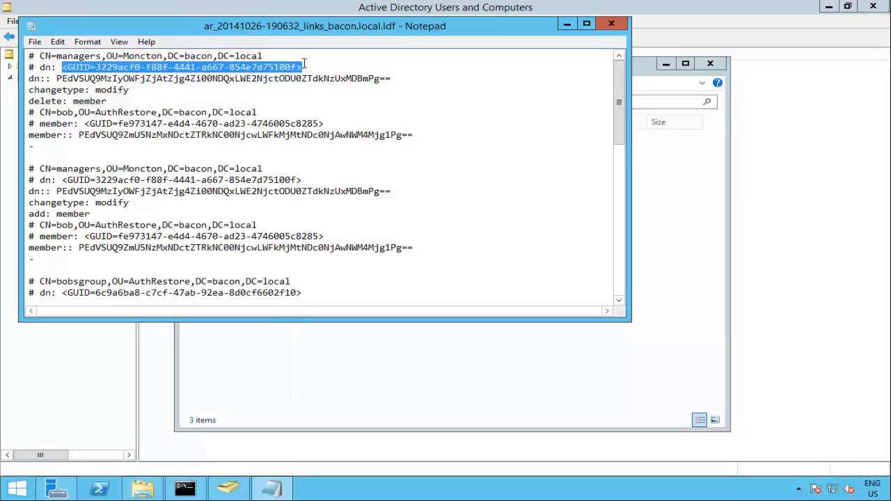
{"action": "left_click_drag", "start_coordinate": [61, 79], "coordinate": [124, 78]}
{"action": "left_click_drag", "start_coordinate": [305, 67], "coordinate": [189, 78]}
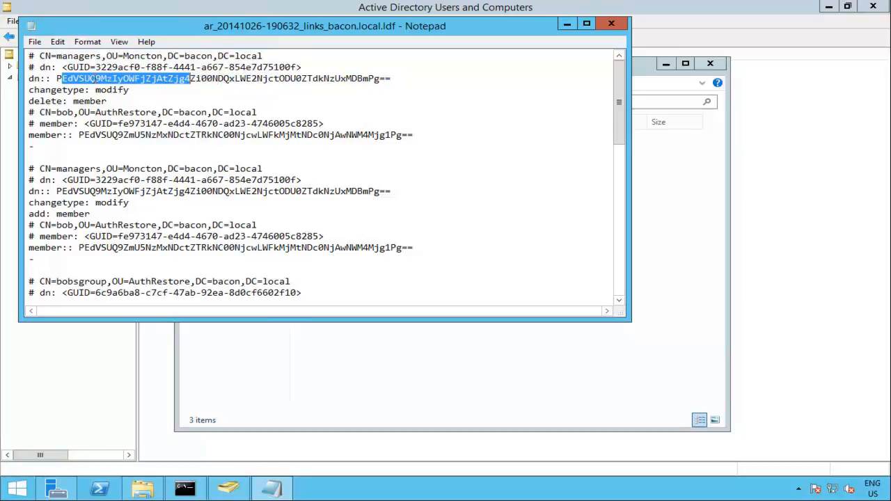
{"action": "left_click_drag", "start_coordinate": [68, 79], "coordinate": [395, 78]}
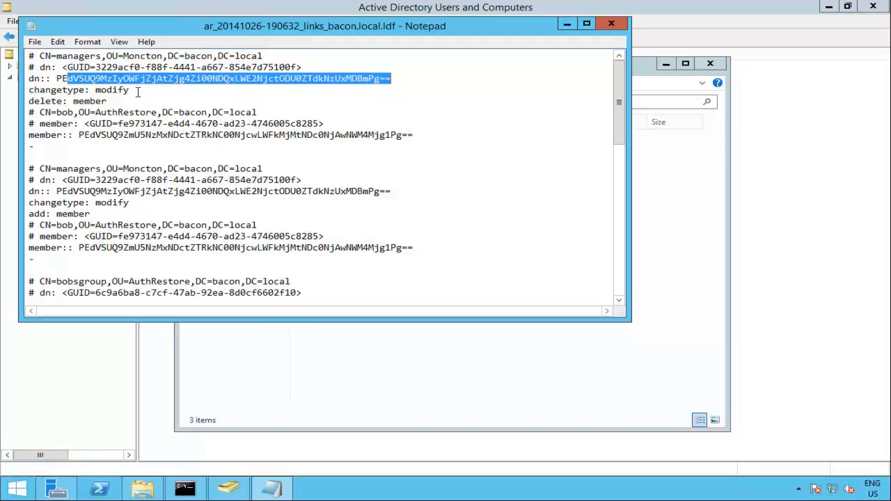
{"action": "left_click_drag", "start_coordinate": [130, 90], "coordinate": [34, 90]}
{"action": "double_click", "coordinate": [68, 112]}
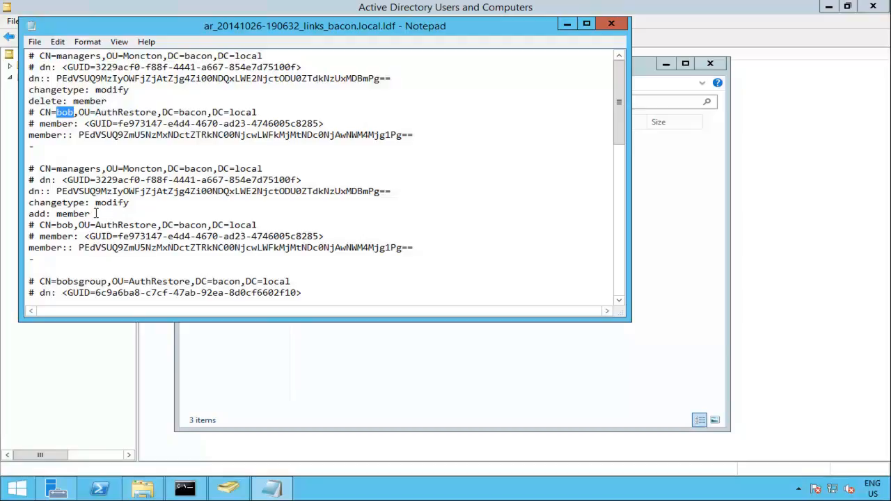
{"action": "left_click_drag", "start_coordinate": [91, 213], "coordinate": [57, 190]}
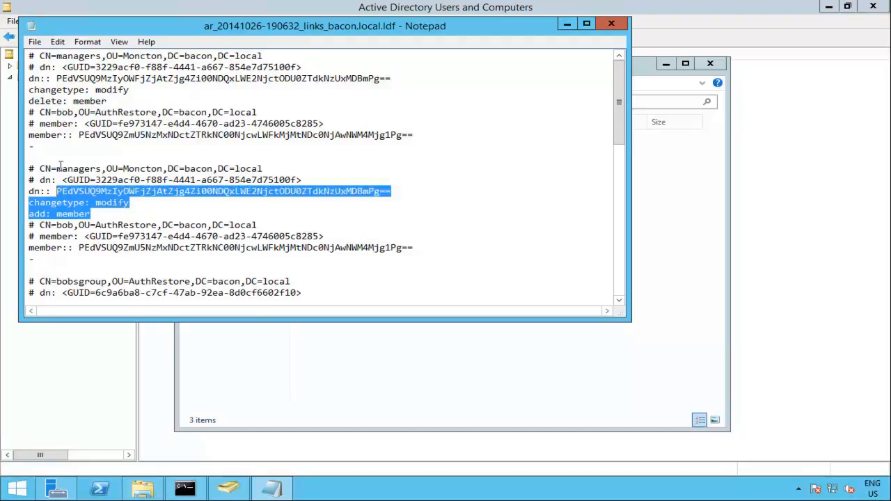
Review the LDF file's bobsgroup and billygroup membership entries through to the end, and close the file unchanged
{"action": "scroll", "coordinate": [543, 143], "scroll_direction": "down", "scroll_amount": 4}
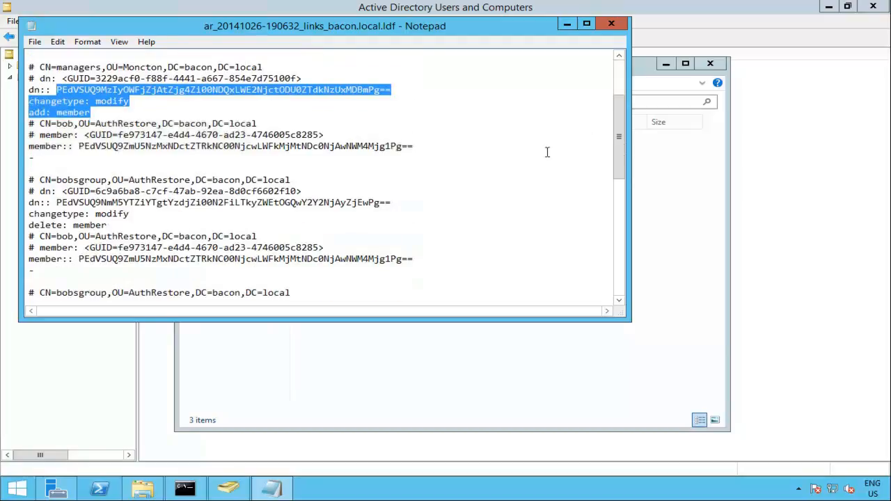
{"action": "scroll", "coordinate": [454, 179], "scroll_direction": "down", "scroll_amount": 1}
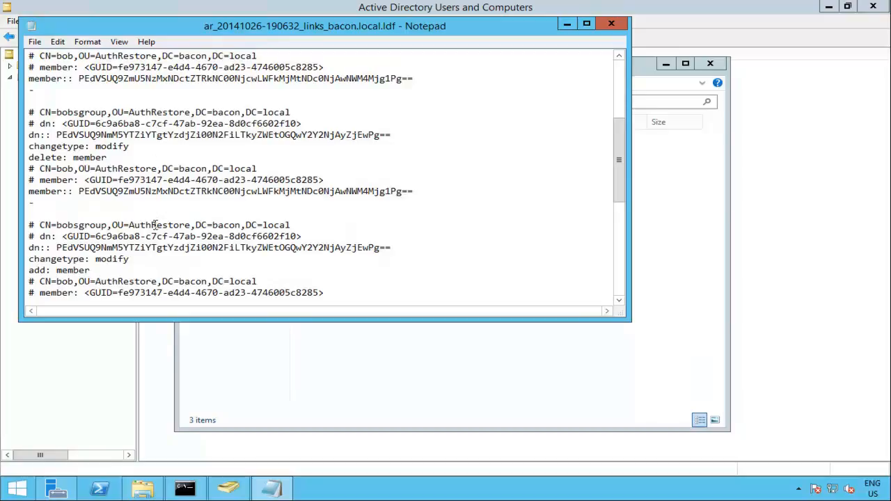
{"action": "scroll", "coordinate": [152, 226], "scroll_direction": "down", "scroll_amount": 2}
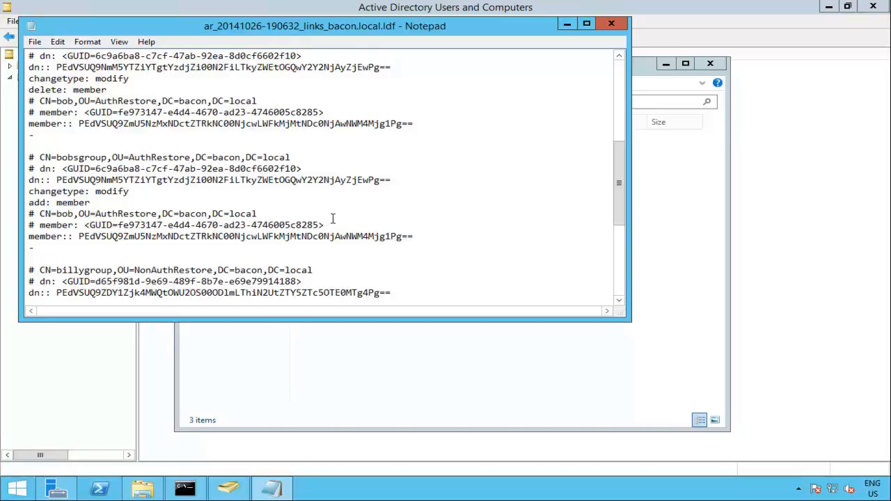
{"action": "scroll", "coordinate": [334, 216], "scroll_direction": "down", "scroll_amount": 3}
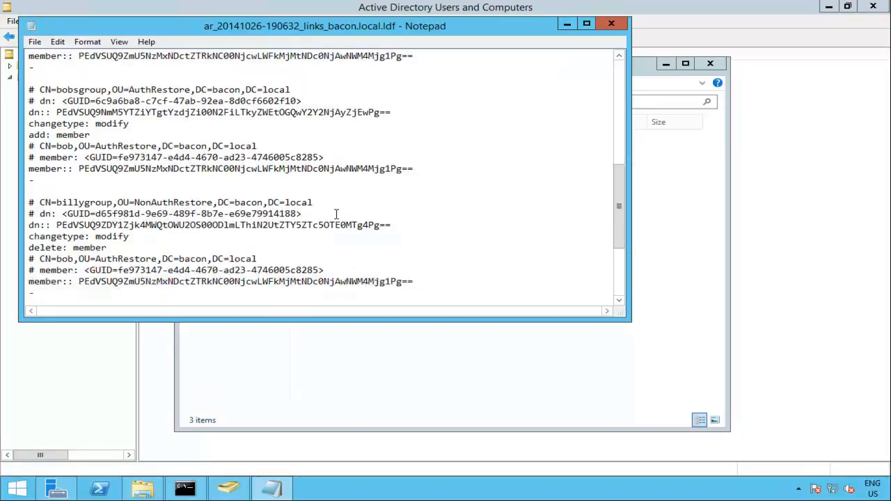
{"action": "scroll", "coordinate": [336, 214], "scroll_direction": "down", "scroll_amount": 2}
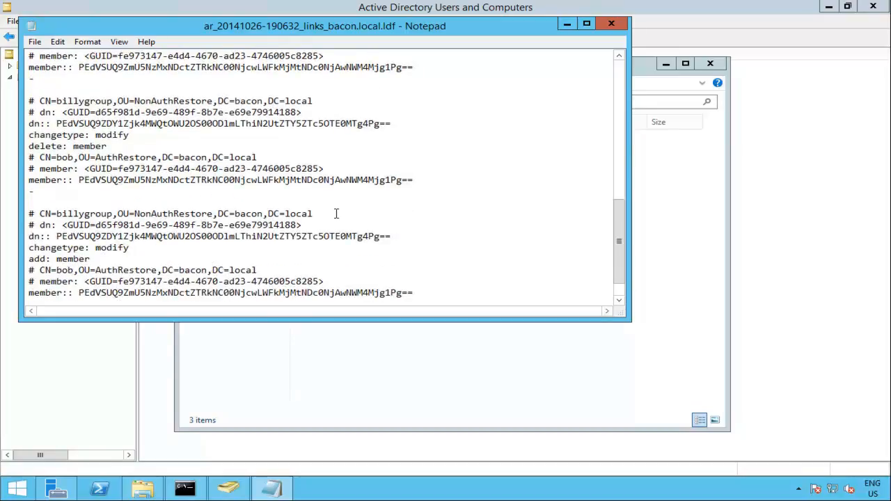
{"action": "left_click_drag", "start_coordinate": [45, 101], "coordinate": [85, 101]}
{"action": "left_click_drag", "start_coordinate": [178, 101], "coordinate": [317, 101]}
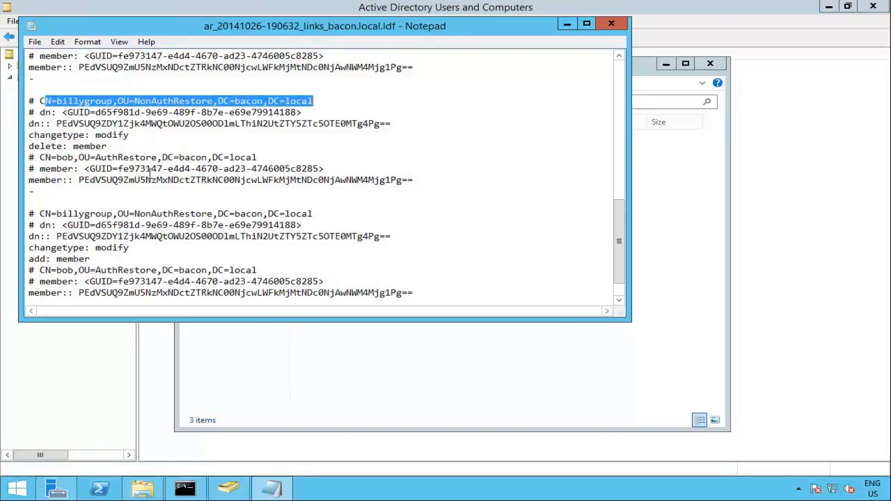
{"action": "scroll", "coordinate": [148, 174], "scroll_direction": "down", "scroll_amount": 1}
{"action": "scroll", "coordinate": [301, 202], "scroll_direction": "up", "scroll_amount": 1}
{"action": "scroll", "coordinate": [301, 202], "scroll_direction": "down", "scroll_amount": 1}
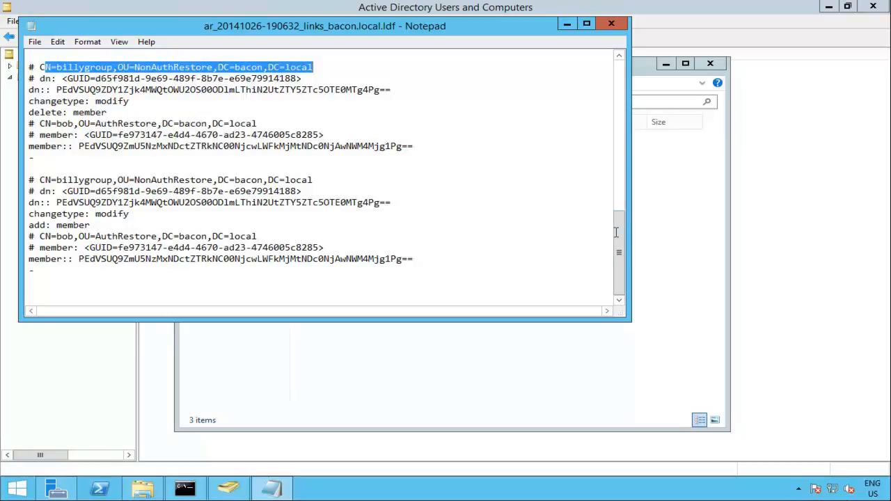
{"action": "left_click_drag", "start_coordinate": [622, 241], "coordinate": [603, 40]}
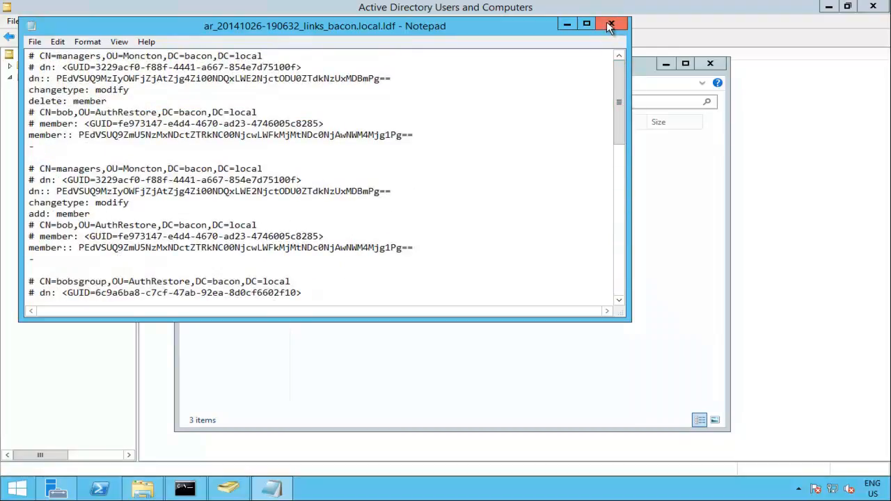
{"action": "left_click", "coordinate": [609, 25]}
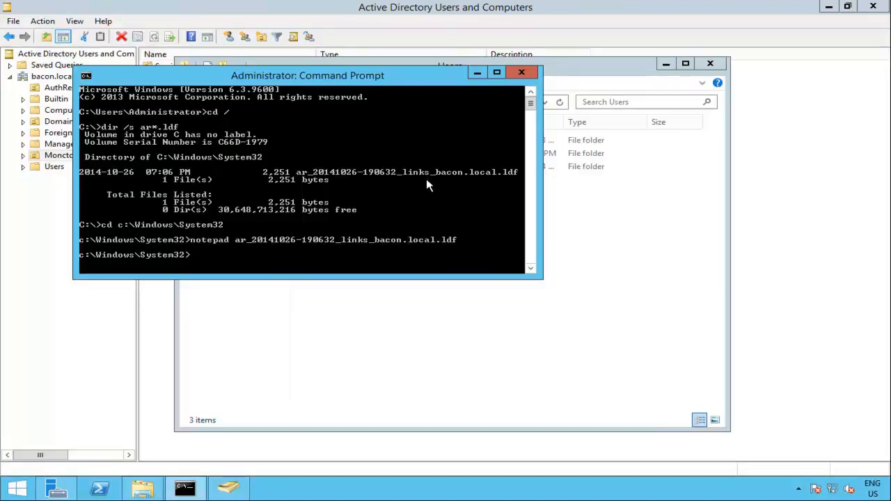
Display the ldifde command's built-in help to review its import syntax and examples
{"action": "type", "text": "difde"}
{"action": "key", "text": "Tab"}
{"action": "key", "text": "BackSpace"}
{"action": "key", "text": "BackSpace"}
{"action": "key", "text": "BackSpace"}
{"action": "type", "text": "/?"}
{"action": "key", "text": "Return"}
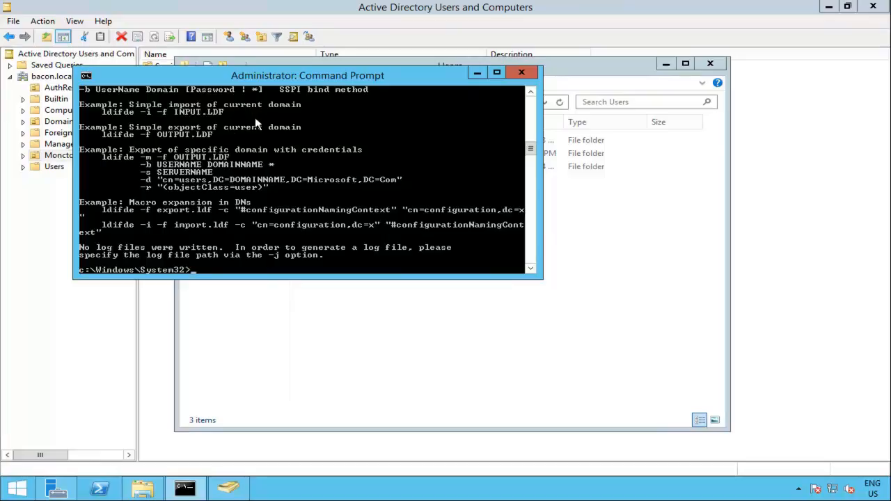
{"action": "type", "text": "ldifde -i -f ar"}
{"action": "key", "text": "Tab"}
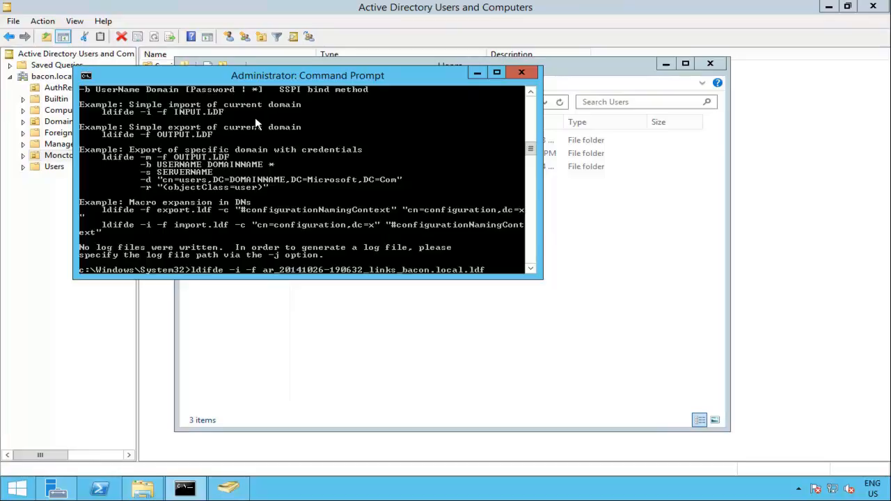
{"action": "key", "text": "Return"}
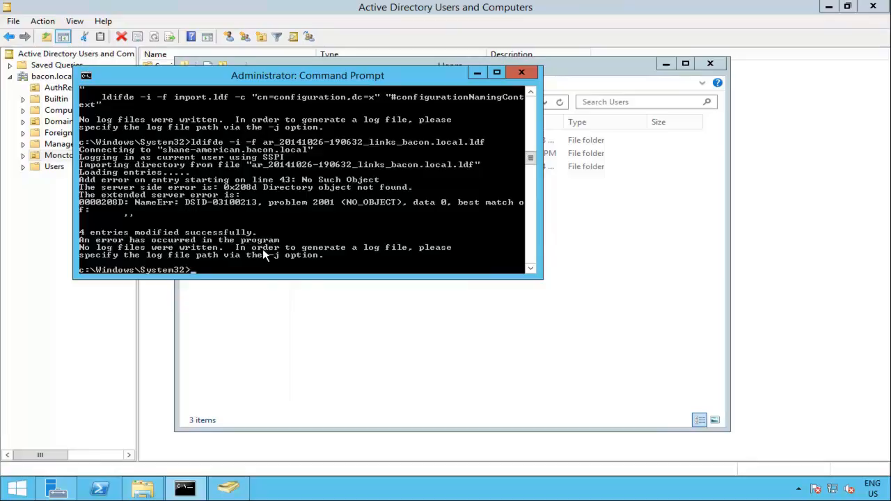
In Active Directory Users and Computers, check the Moncton managers group's members for the AuthRestore user, and dismiss its properties unchanged
{"action": "left_click", "coordinate": [366, 320]}
{"action": "left_click", "coordinate": [48, 321]}
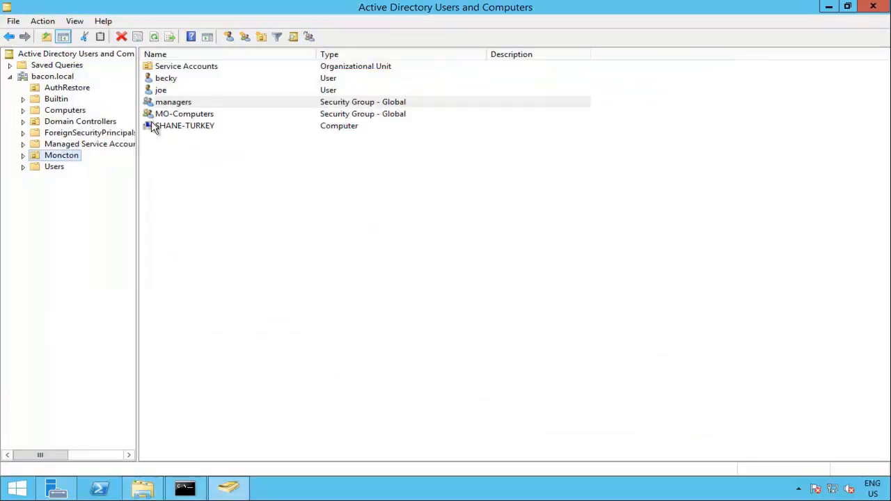
{"action": "double_click", "coordinate": [175, 103]}
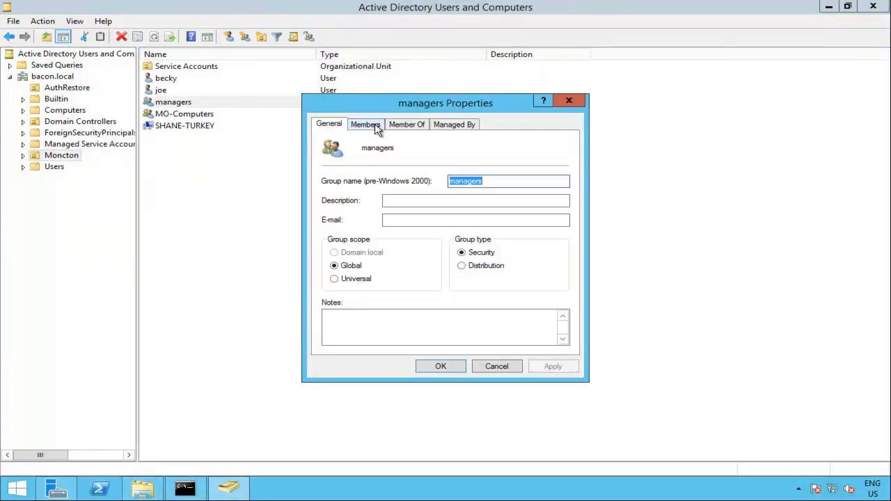
{"action": "left_click", "coordinate": [374, 127]}
{"action": "left_click", "coordinate": [364, 177]}
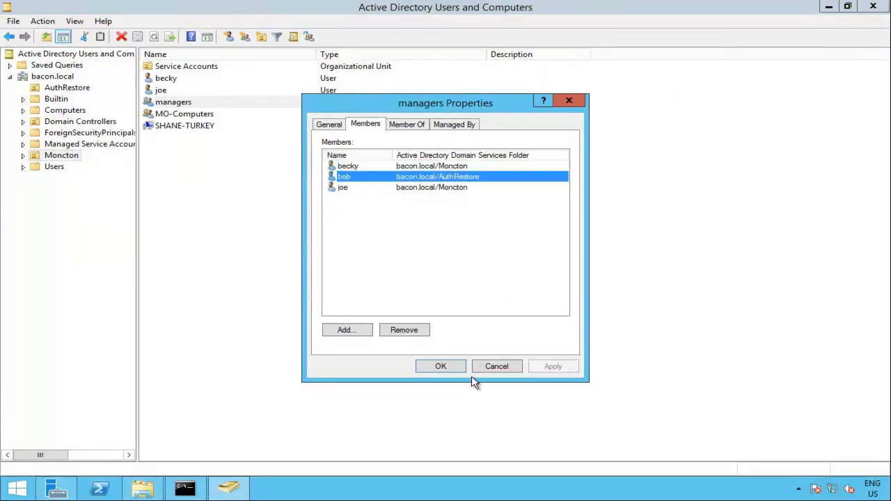
{"action": "left_click", "coordinate": [494, 367]}
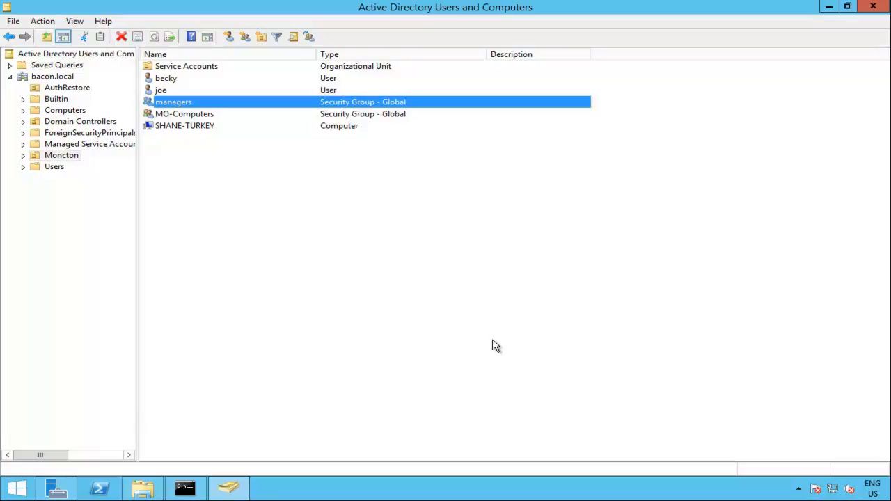
Close Active Directory Users and Computers and the File Explorer window showing the Users folder
{"action": "left_click", "coordinate": [881, 9]}
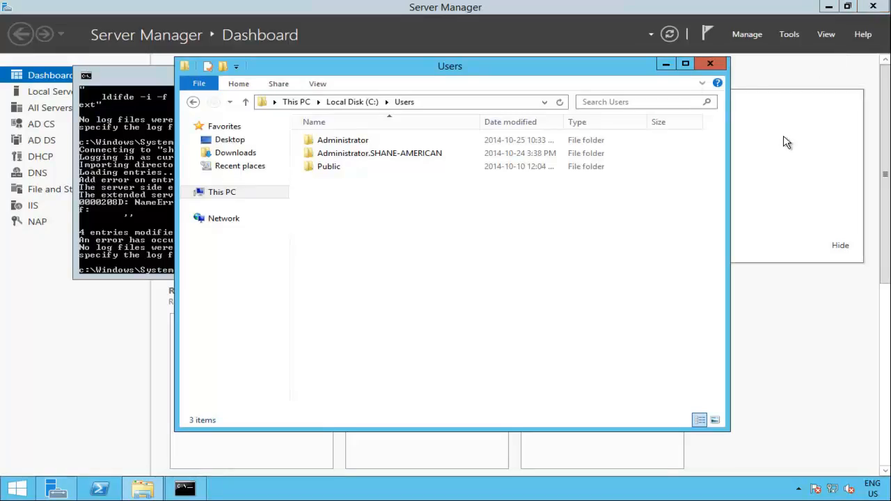
{"action": "left_click", "coordinate": [719, 61]}
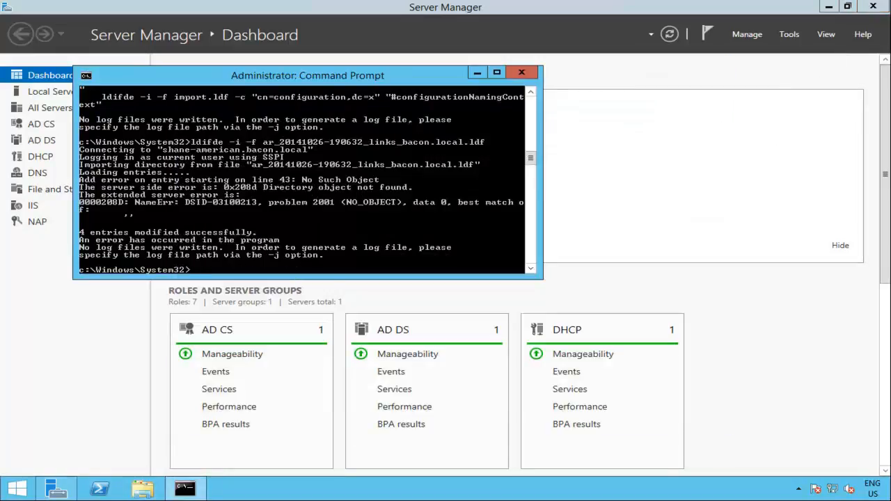